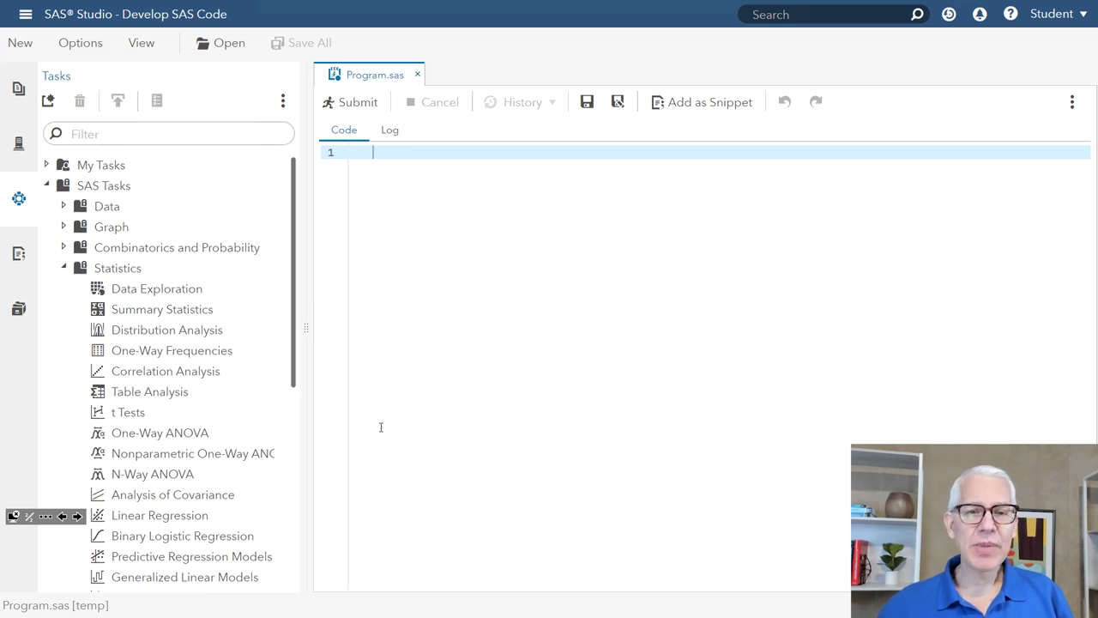
Open the Linear Regression task from the Statistics tasks and show the workspace in fullscreen view
double_click(162, 519)
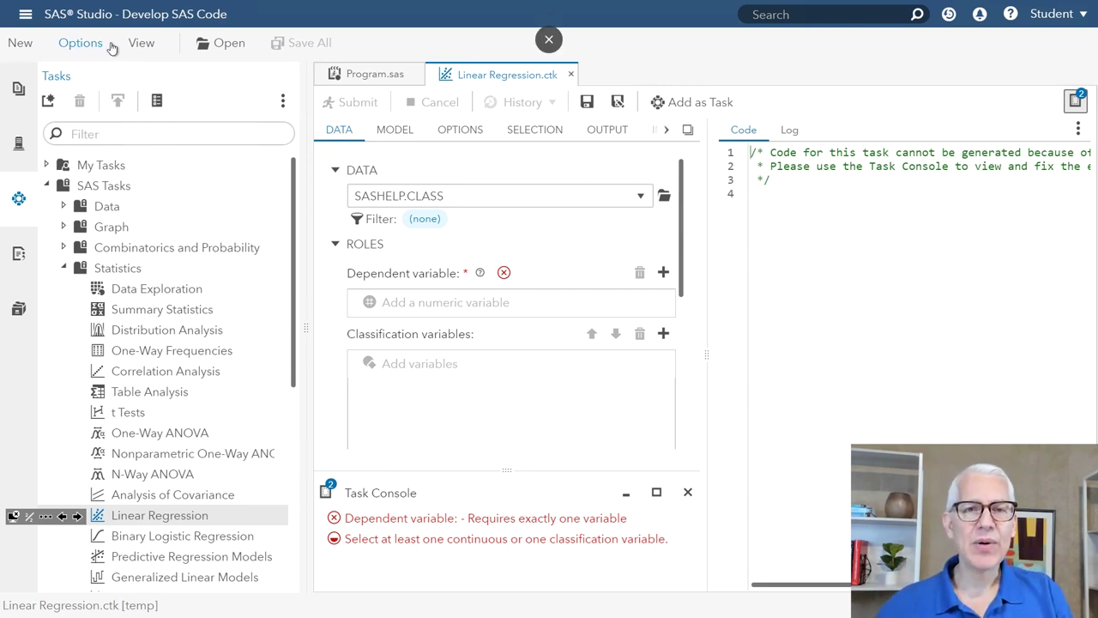
click(147, 48)
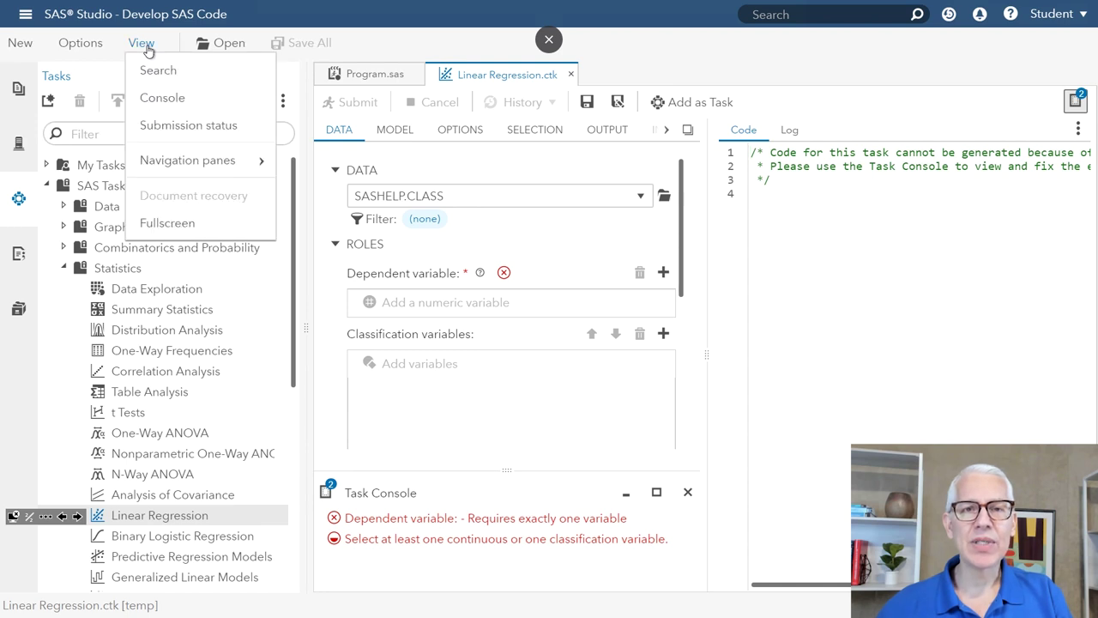
click(169, 224)
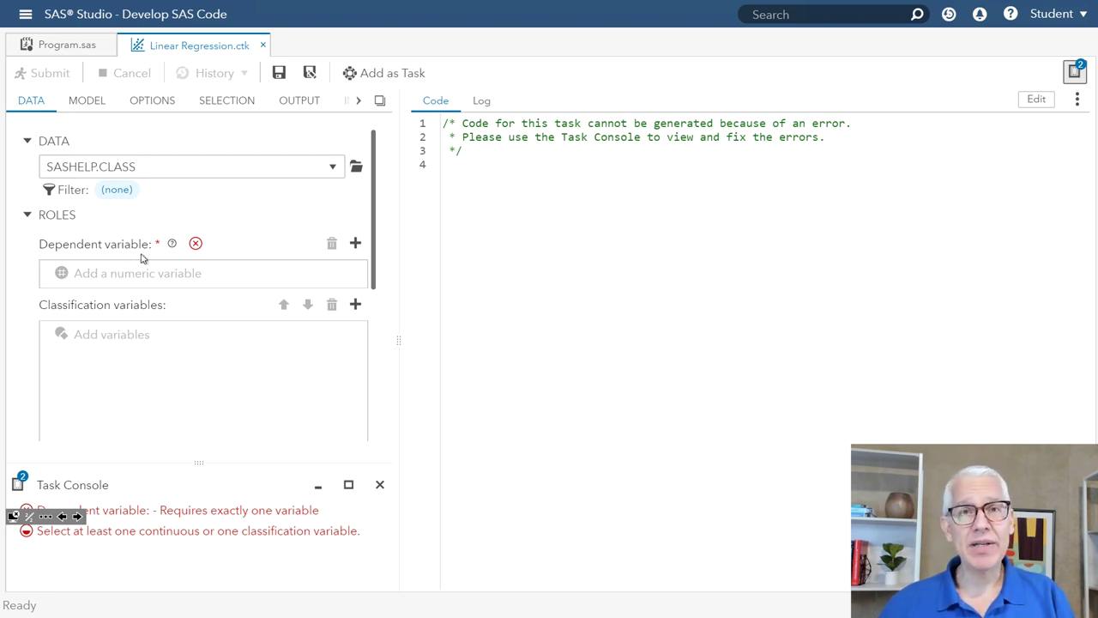
Assign Weight as the dependent variable and Height as a continuous variable in the regression task's roles
click(354, 246)
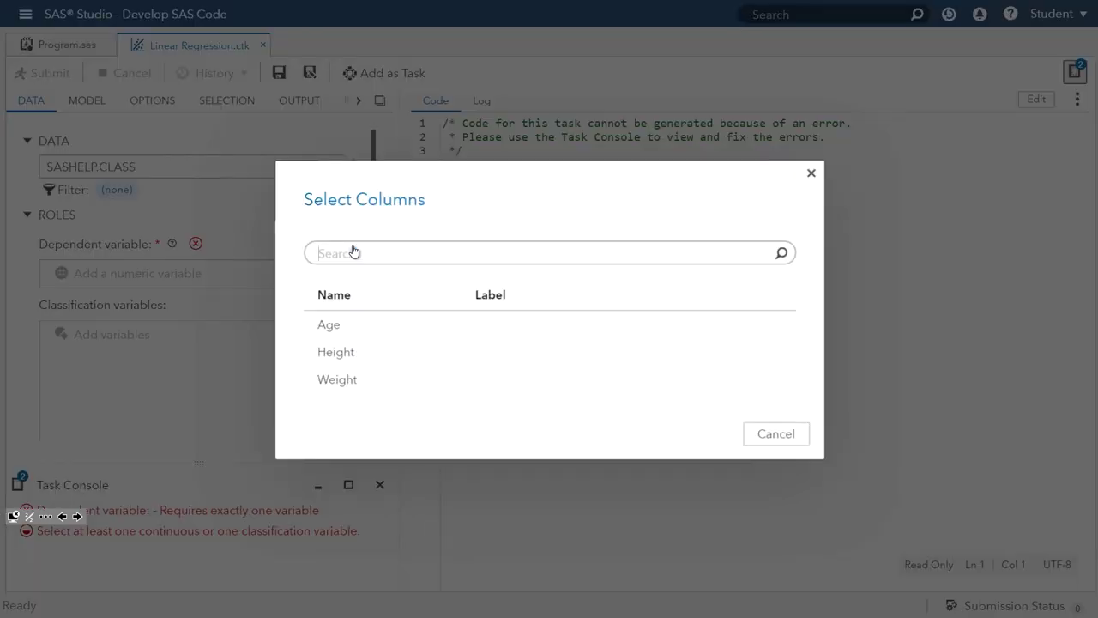
click(359, 382)
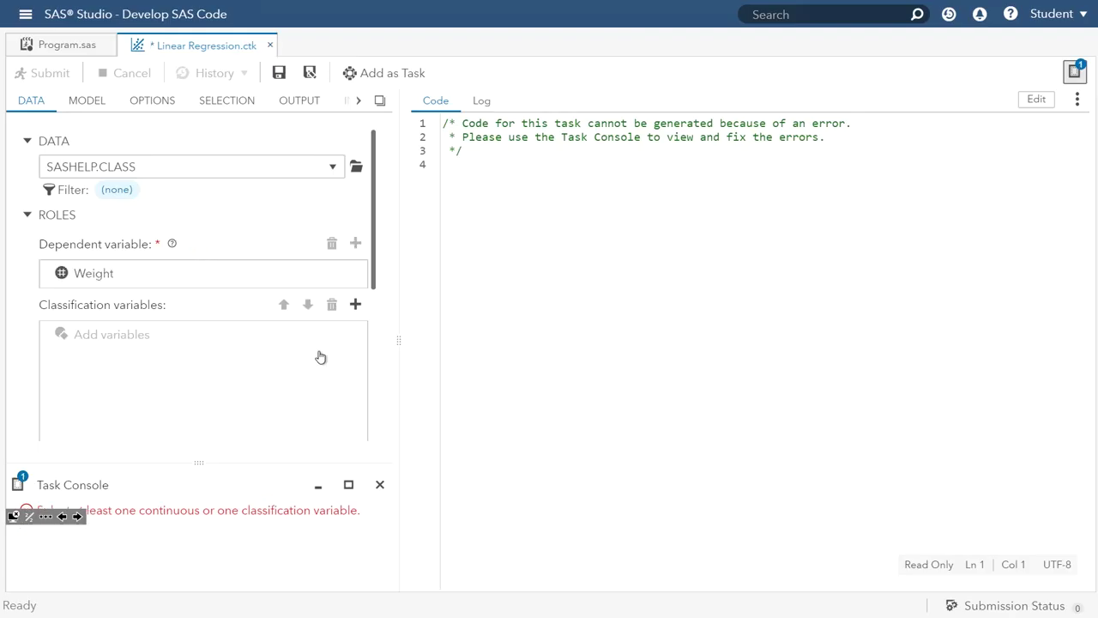
scroll(319, 357, down, 2)
scroll(319, 358, down, 2)
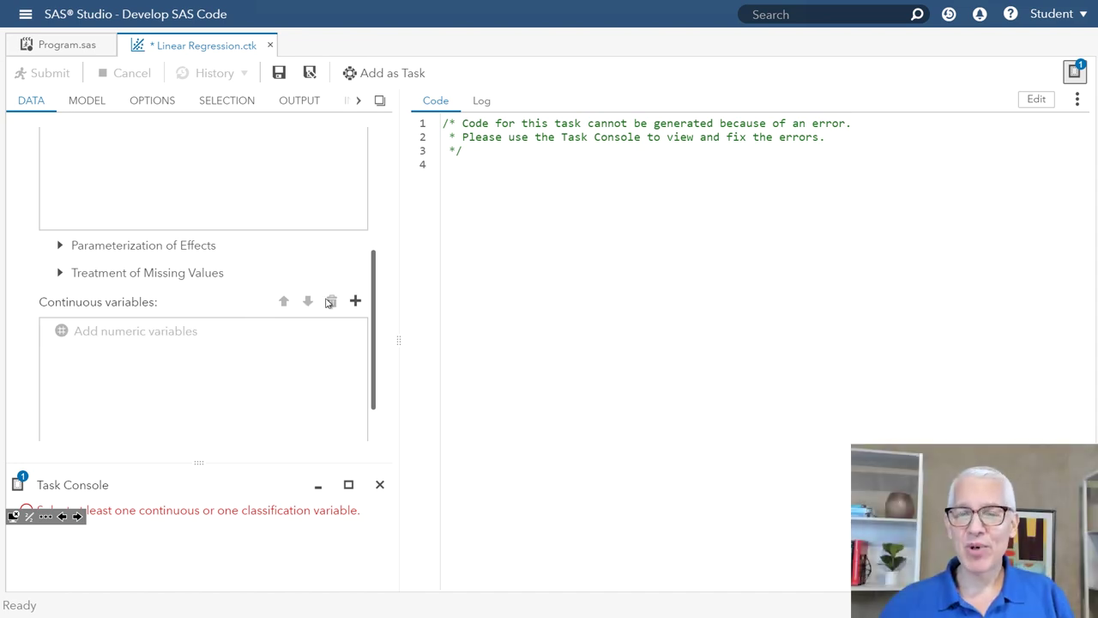
click(355, 302)
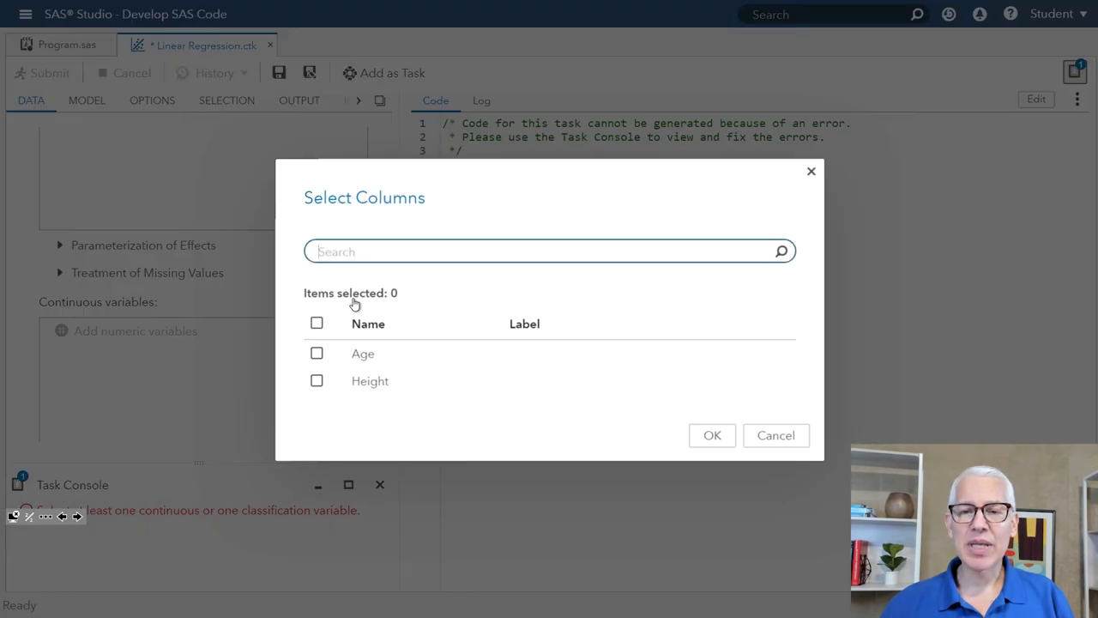
click(317, 383)
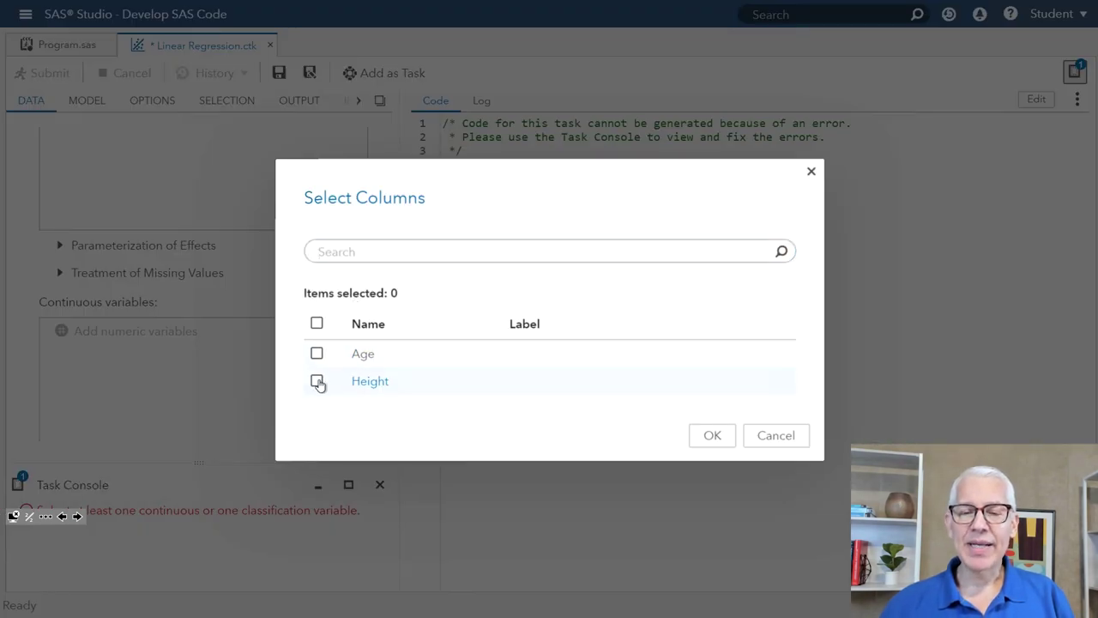
click(712, 436)
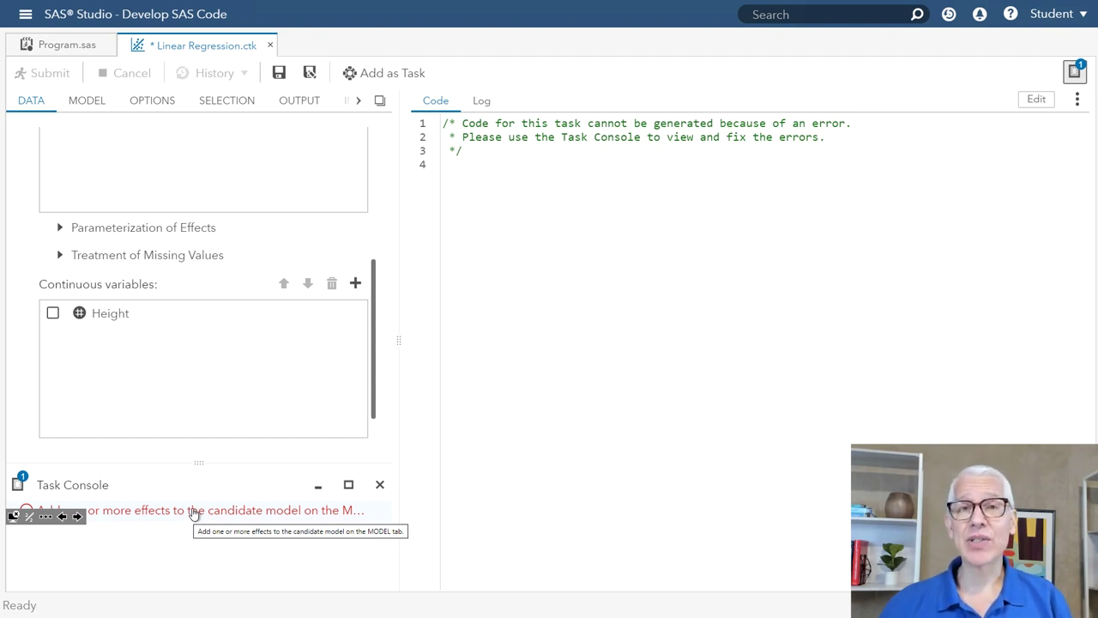
Add Height as a single effect in the Model Effects Builder and accept the model
click(88, 103)
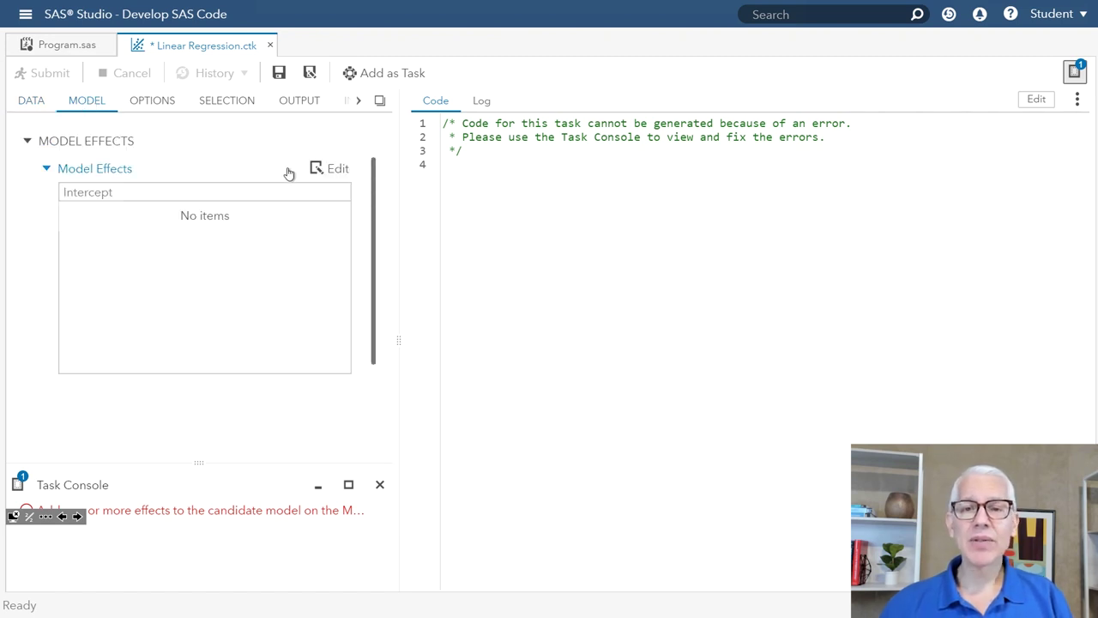
click(329, 173)
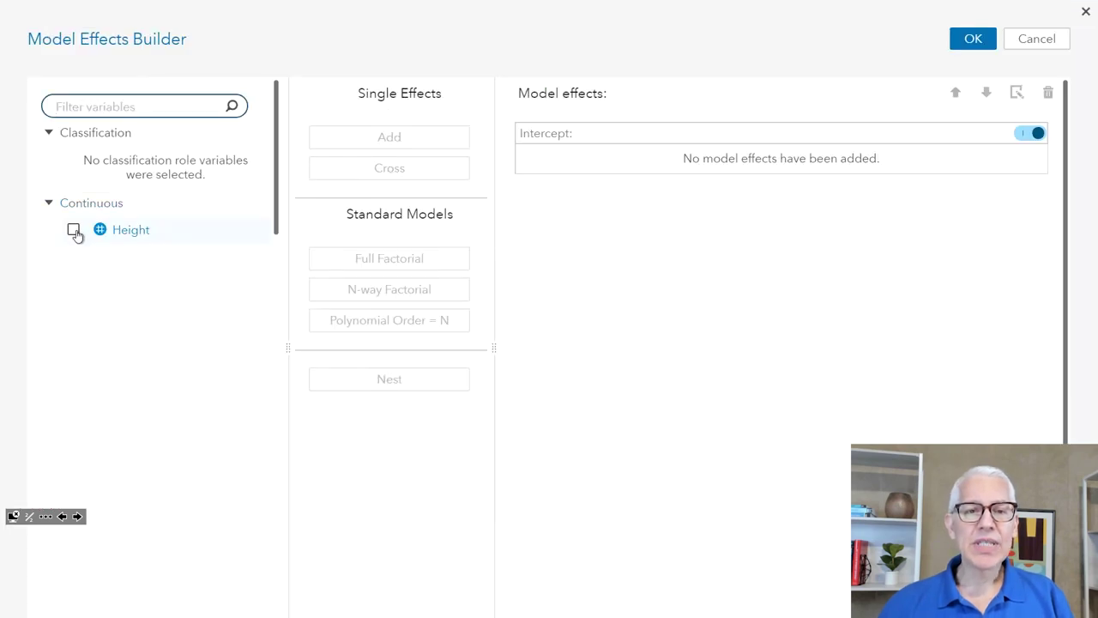
click(74, 231)
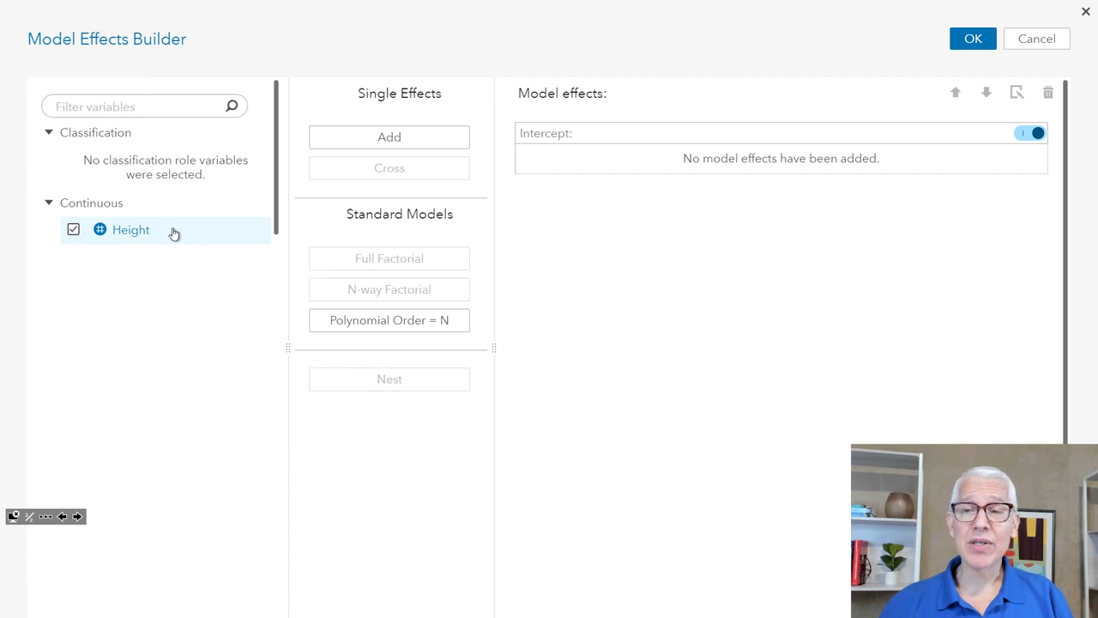
click(412, 139)
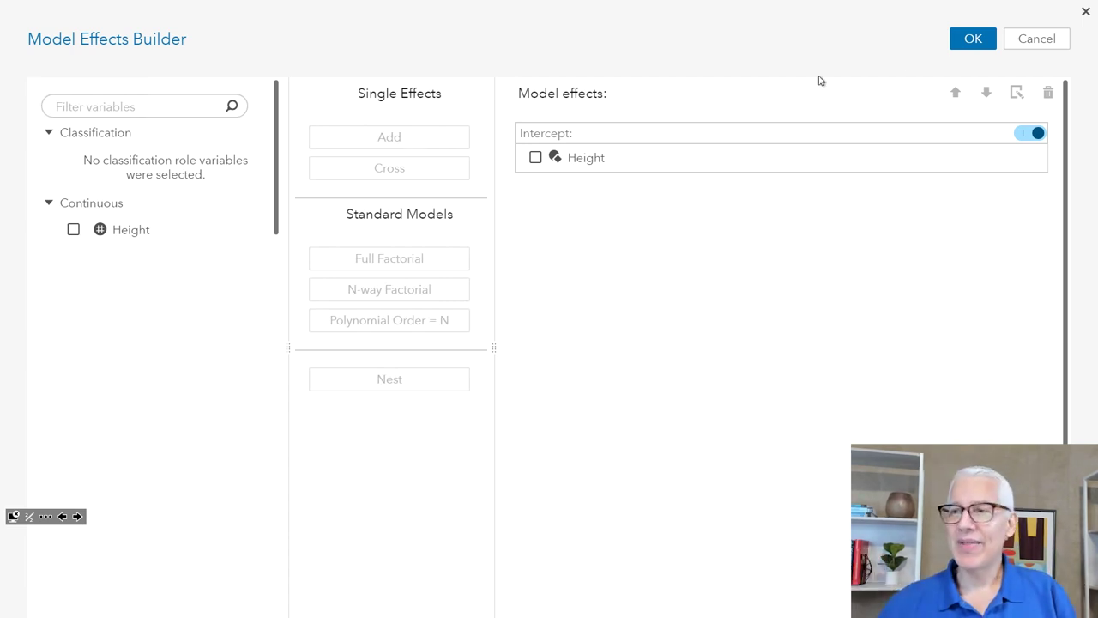
click(969, 47)
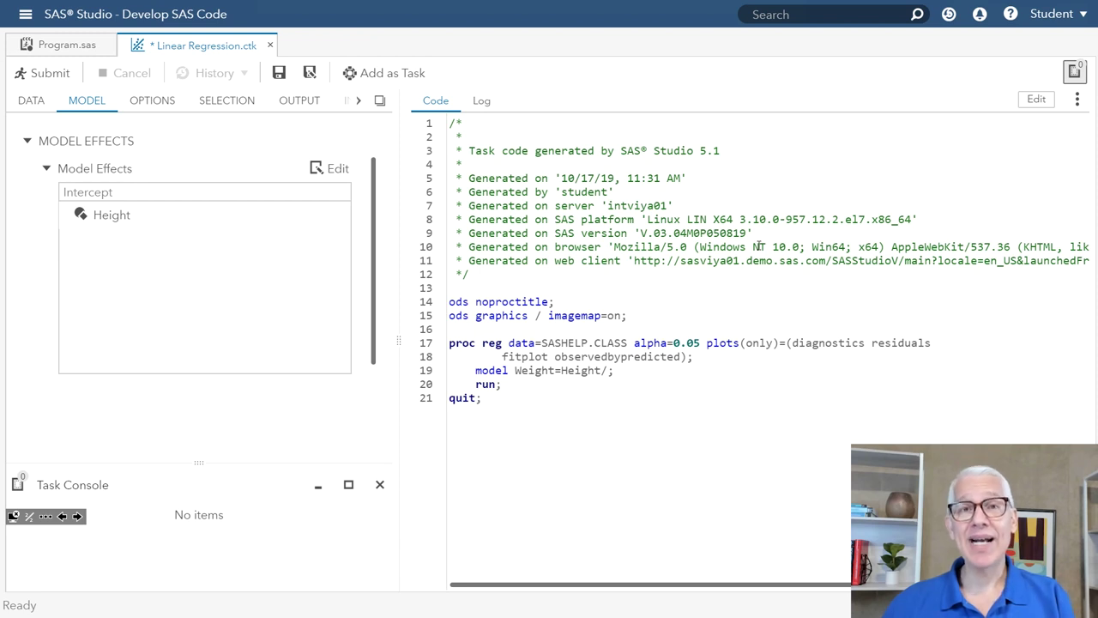
Review the generated PROC REG code, highlighting the procedure name, the data and plots options, and the MODEL statement
mouse_move(532, 349)
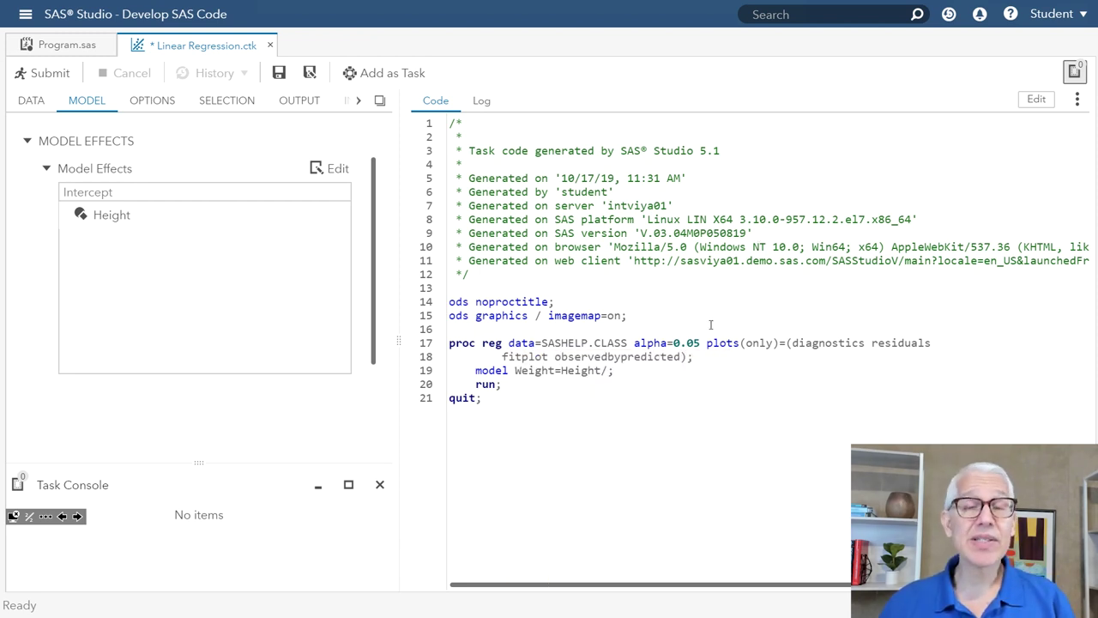
double_click(493, 344)
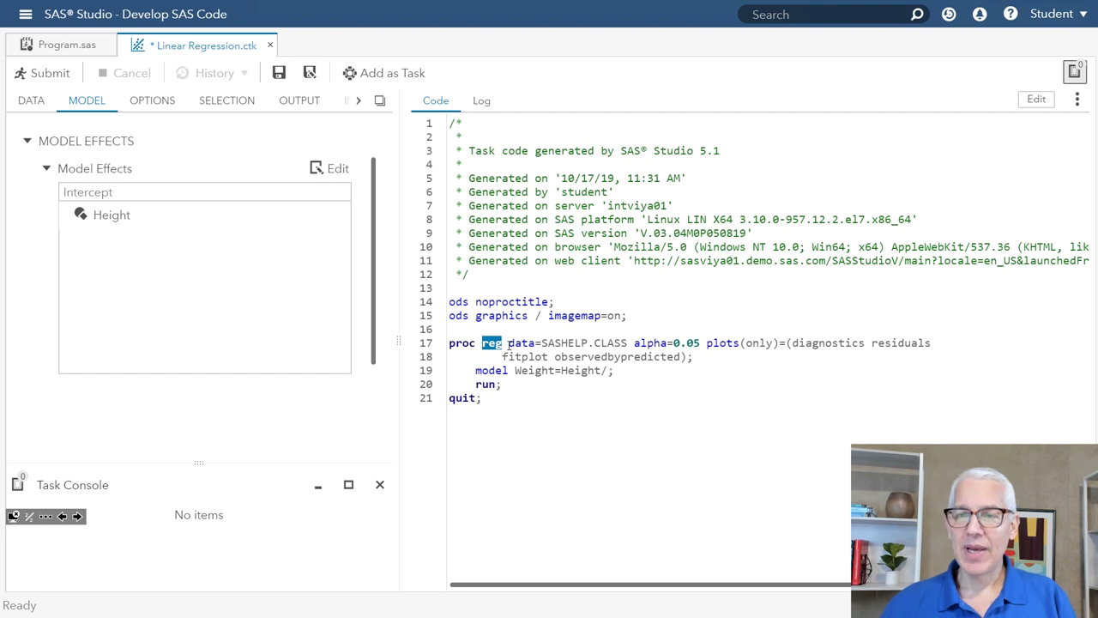
drag(509, 343, 630, 343)
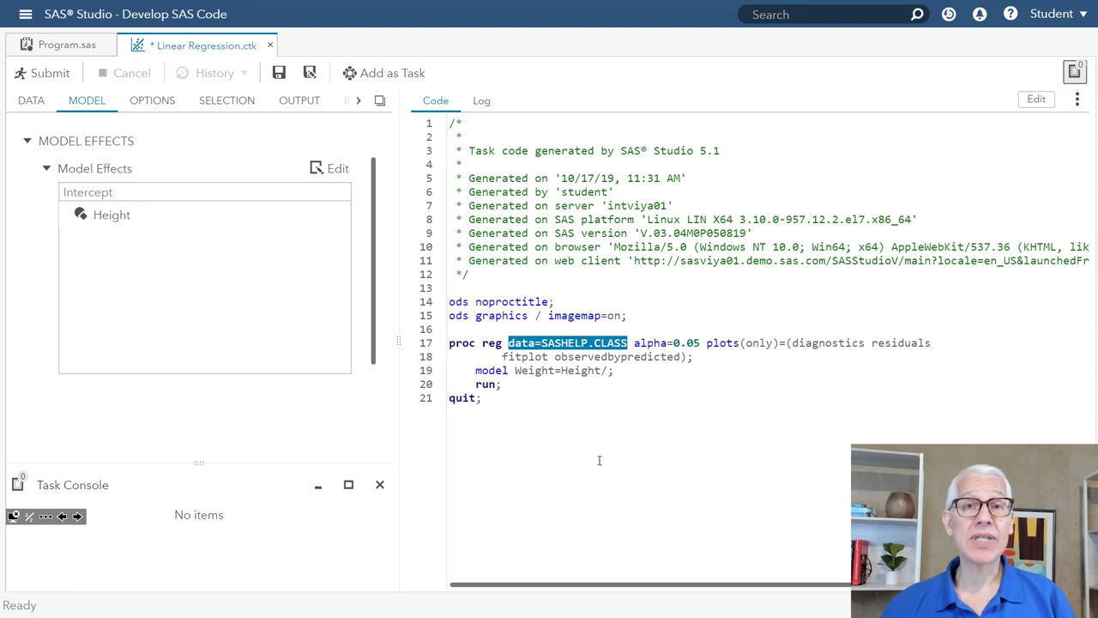
double_click(720, 344)
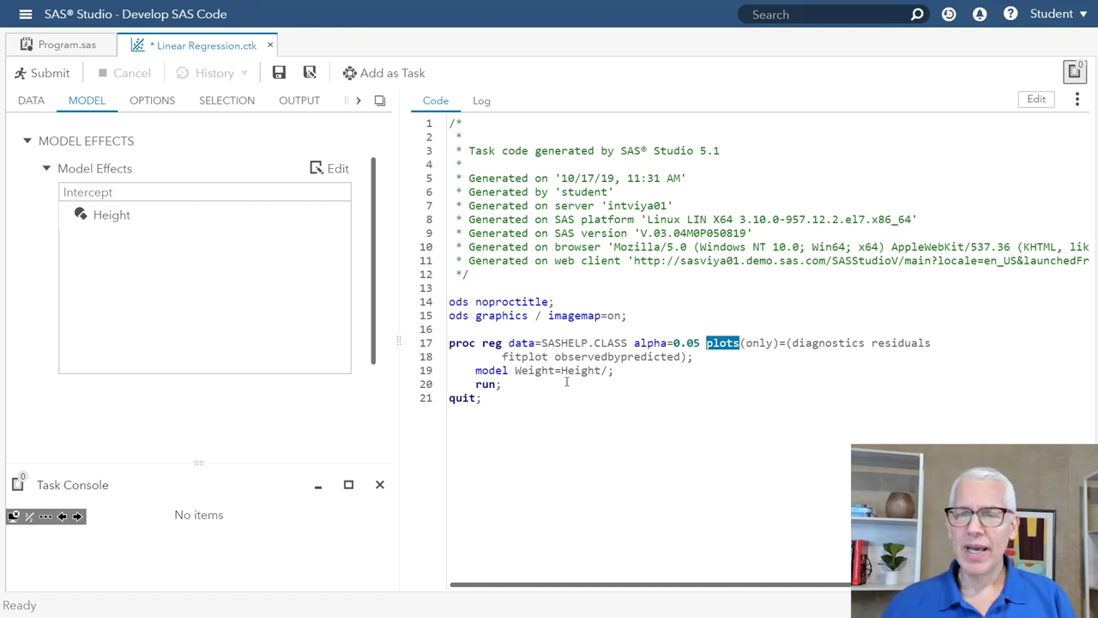
click(478, 371)
drag(478, 371, 647, 378)
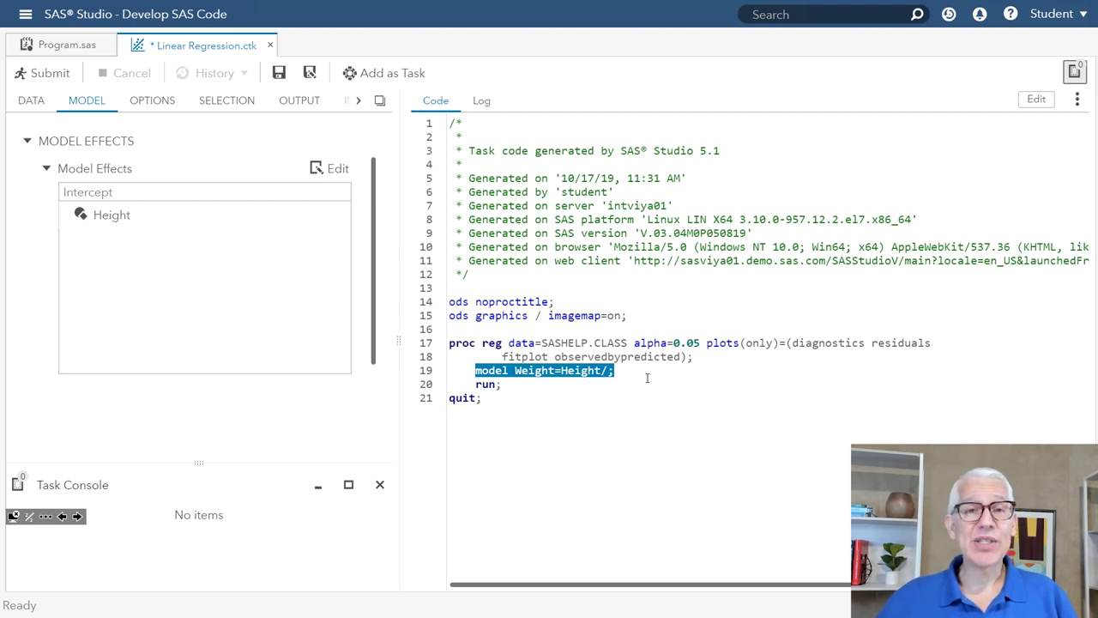
Run the linear regression task and maximize the preview pane showing its results
click(45, 74)
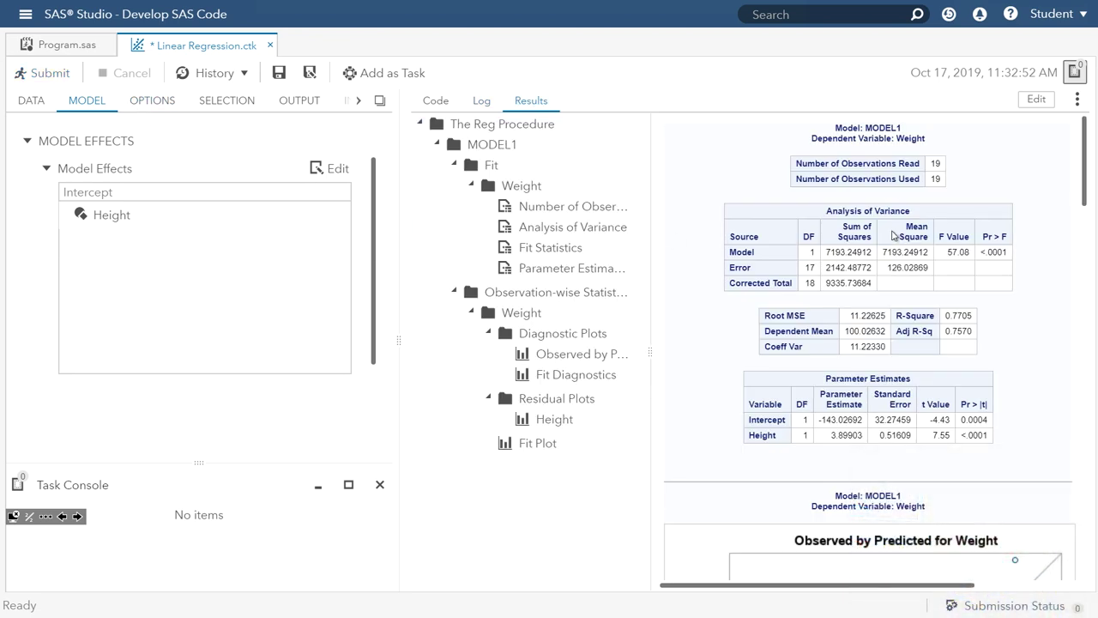
click(1078, 101)
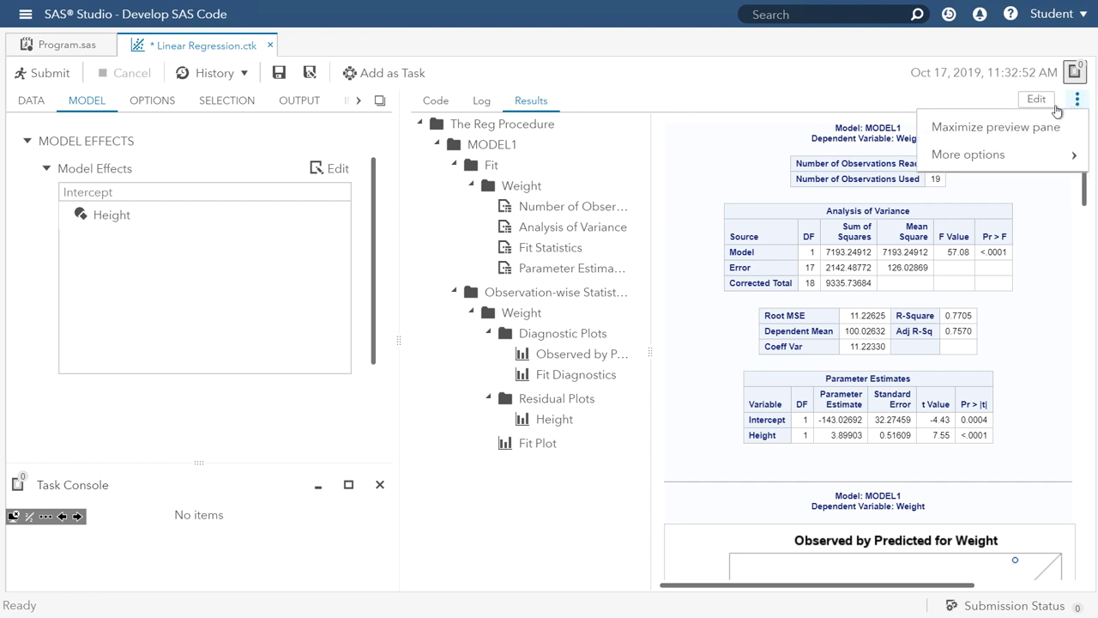
click(1014, 134)
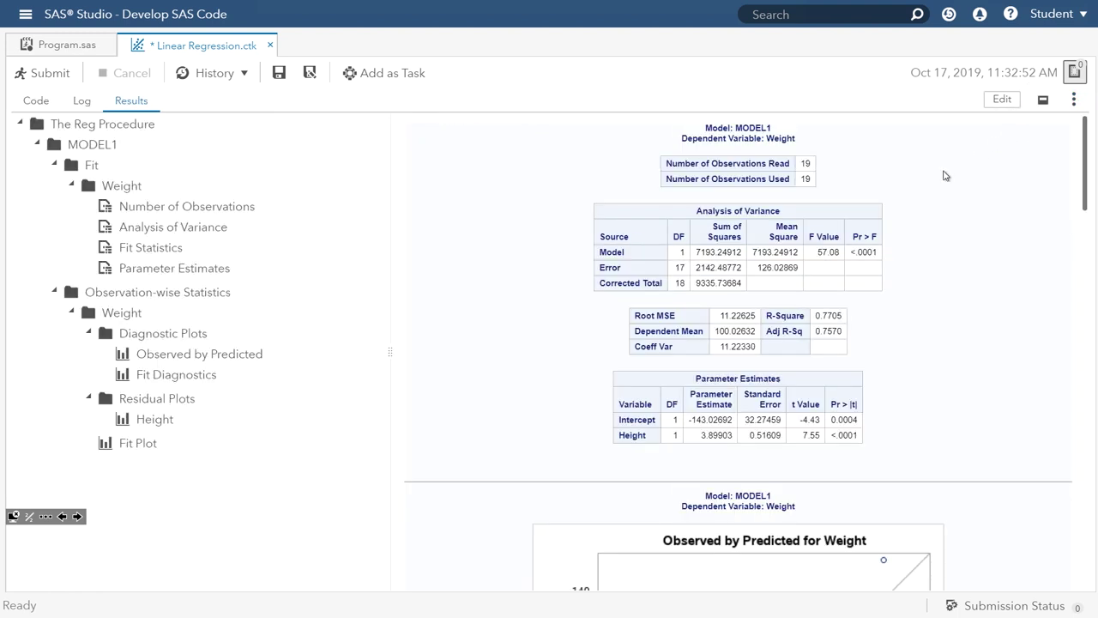
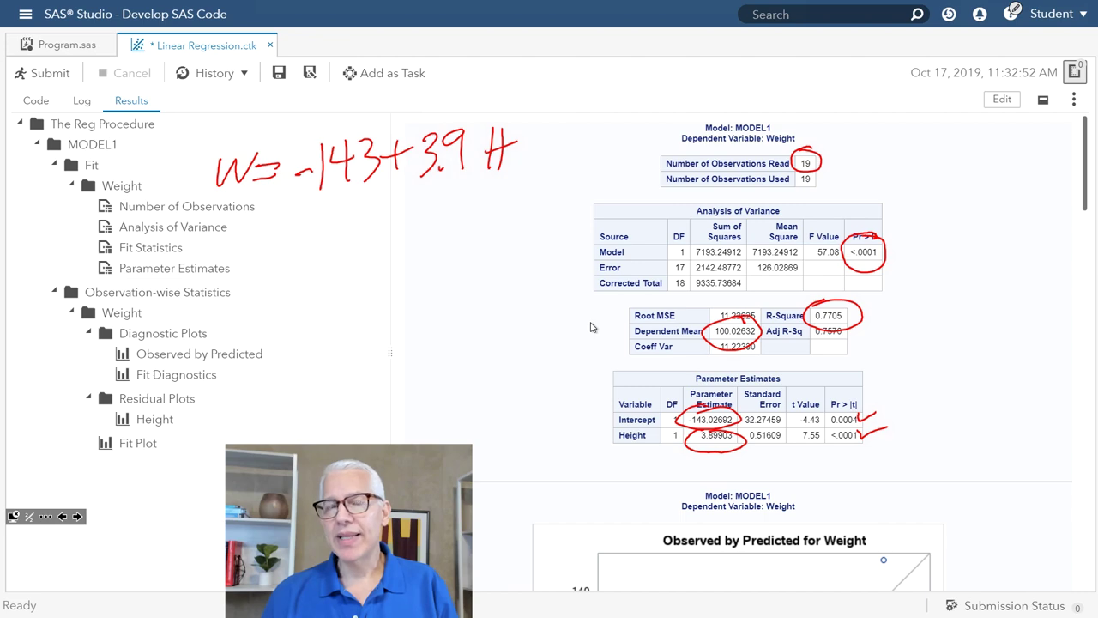
Erase the red circles and check marks, and circle the diagonal line below the uppermost point in the Observed by Predicted plot
scroll(590, 327, down, 4)
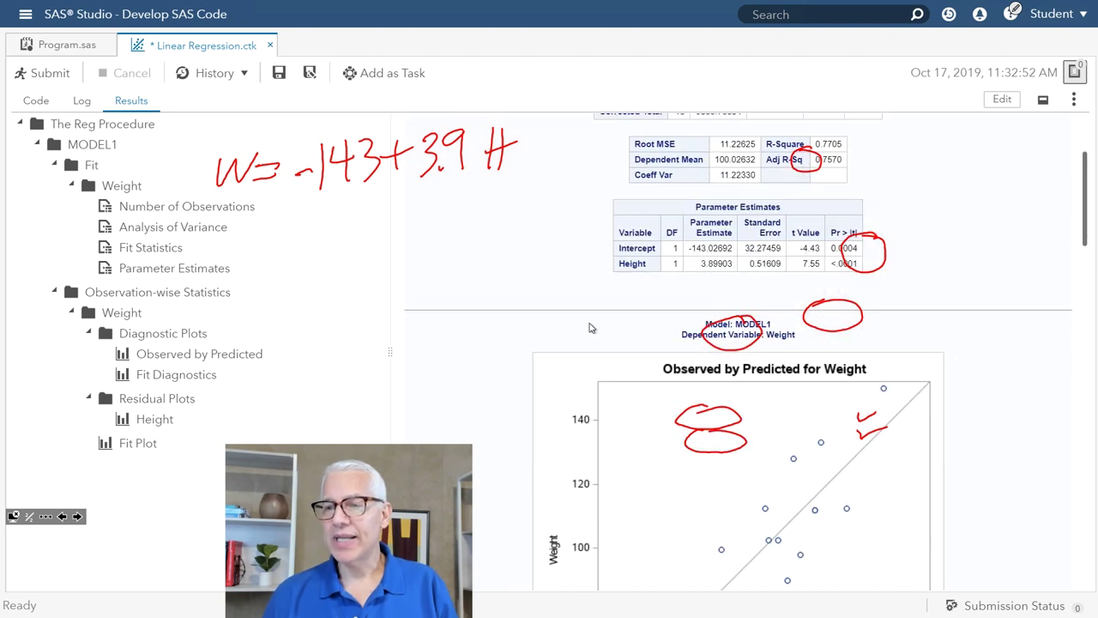
scroll(590, 327, down, 1)
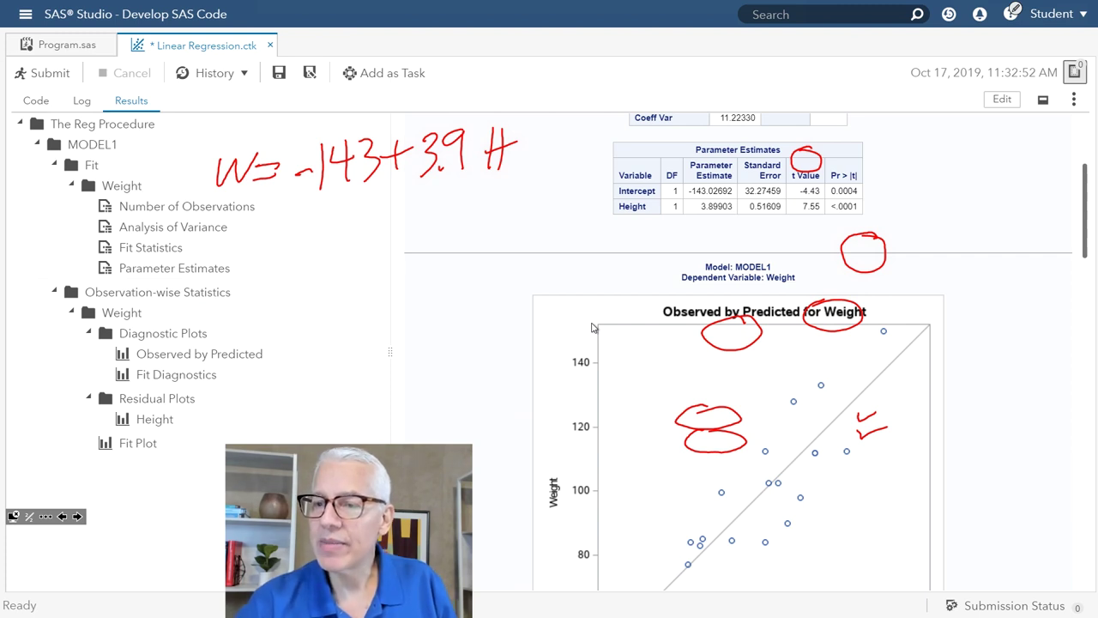
mouse_move(689, 395)
mouse_down()
mouse_move(729, 410)
mouse_move(711, 443)
mouse_move(742, 452)
mouse_move(867, 430)
mouse_up()
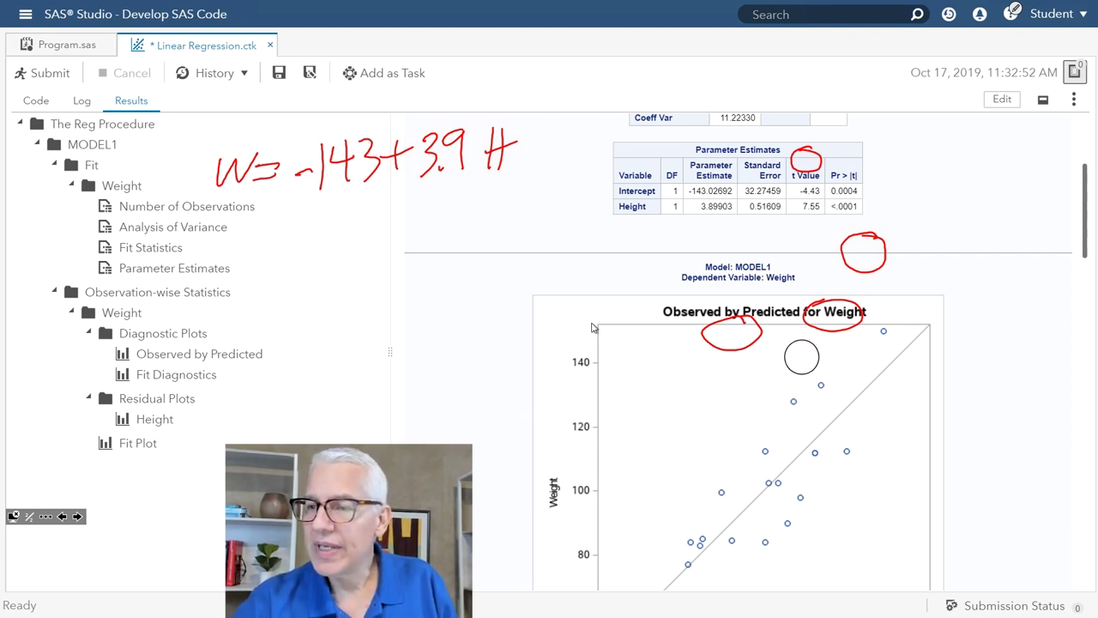
mouse_move(802, 357)
mouse_down()
mouse_move(732, 329)
mouse_move(736, 339)
mouse_move(834, 308)
mouse_move(821, 324)
mouse_move(841, 323)
mouse_move(871, 253)
mouse_move(861, 229)
mouse_move(849, 272)
mouse_move(813, 209)
mouse_move(821, 142)
mouse_up()
key(Escape)
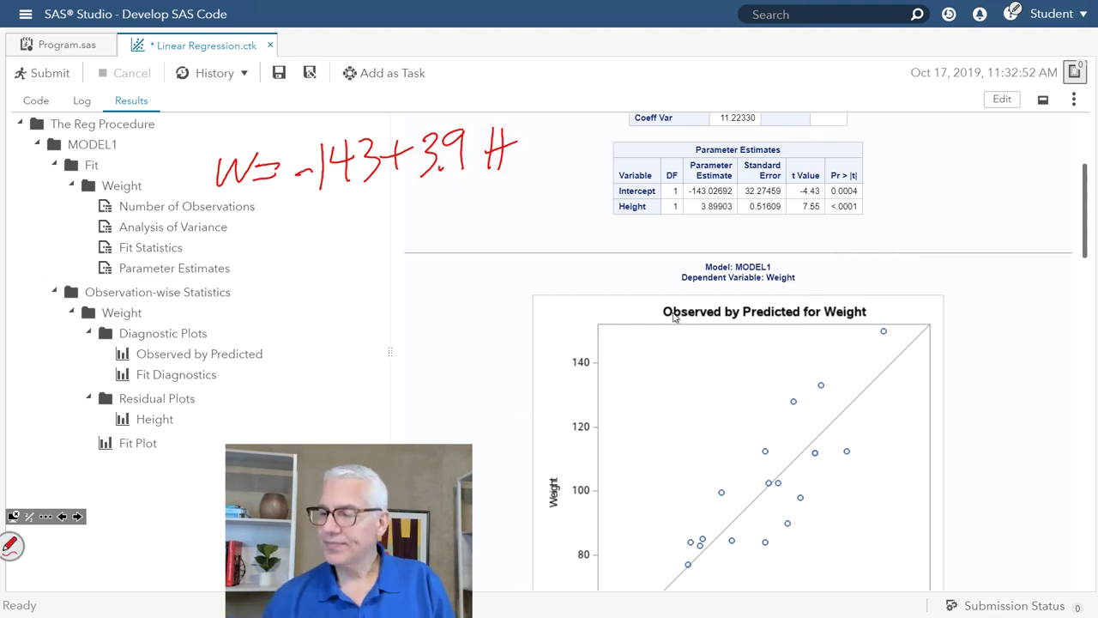
scroll(661, 319, down, 3)
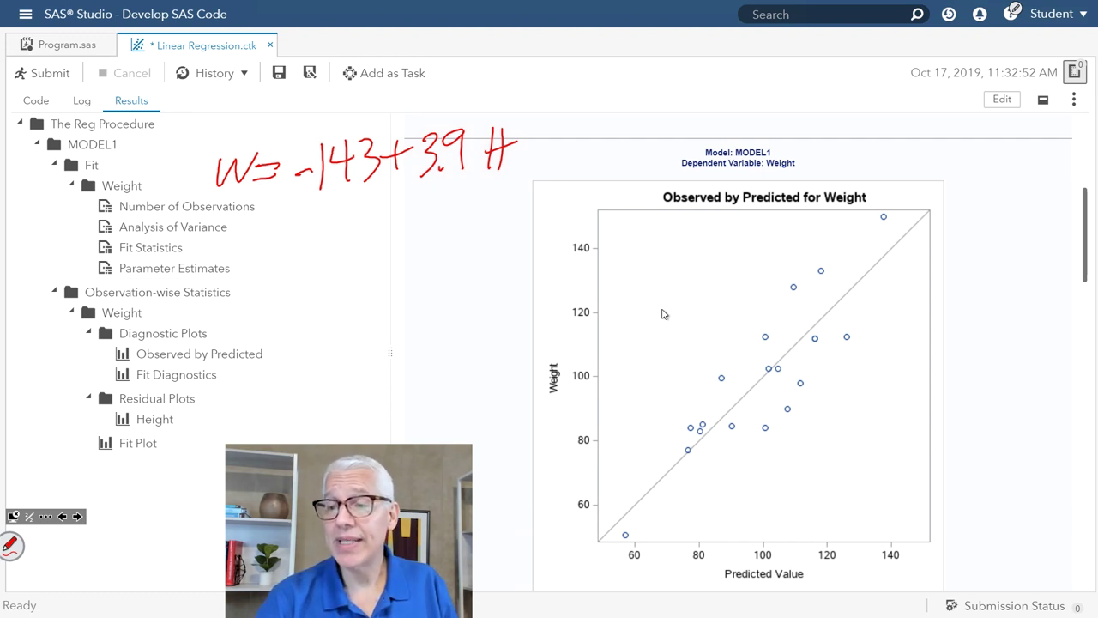
mouse_move(885, 242)
mouse_down()
mouse_move(877, 262)
mouse_move(887, 252)
mouse_up()
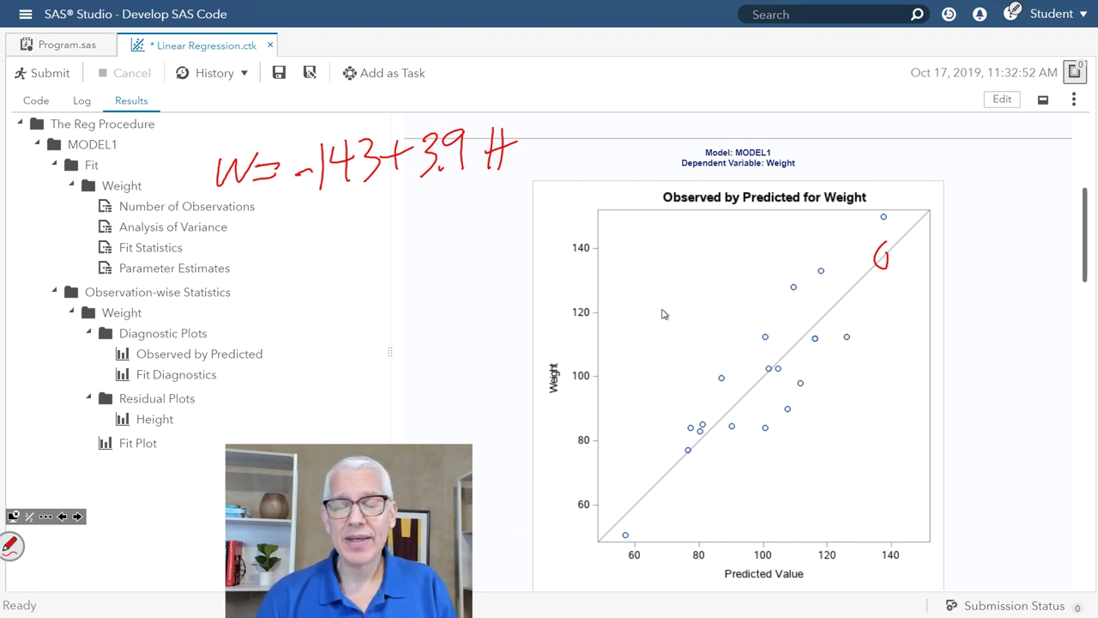
Display the Fit Diagnostics for Weight panel and erase the handwritten equation and the remaining red circle
scroll(681, 314, down, 5)
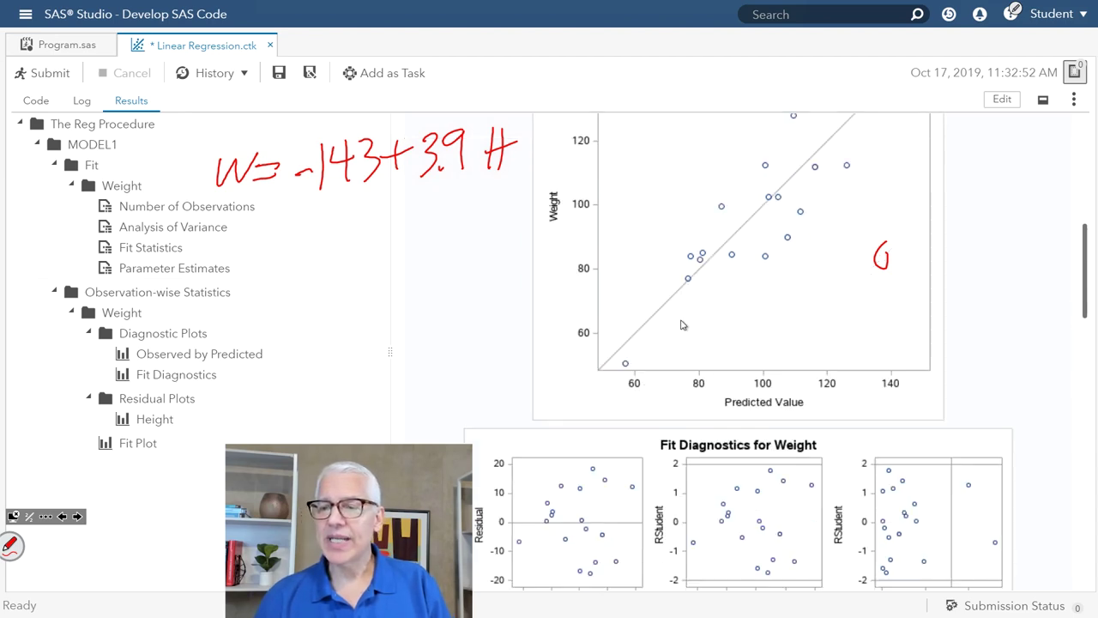
scroll(681, 324, down, 4)
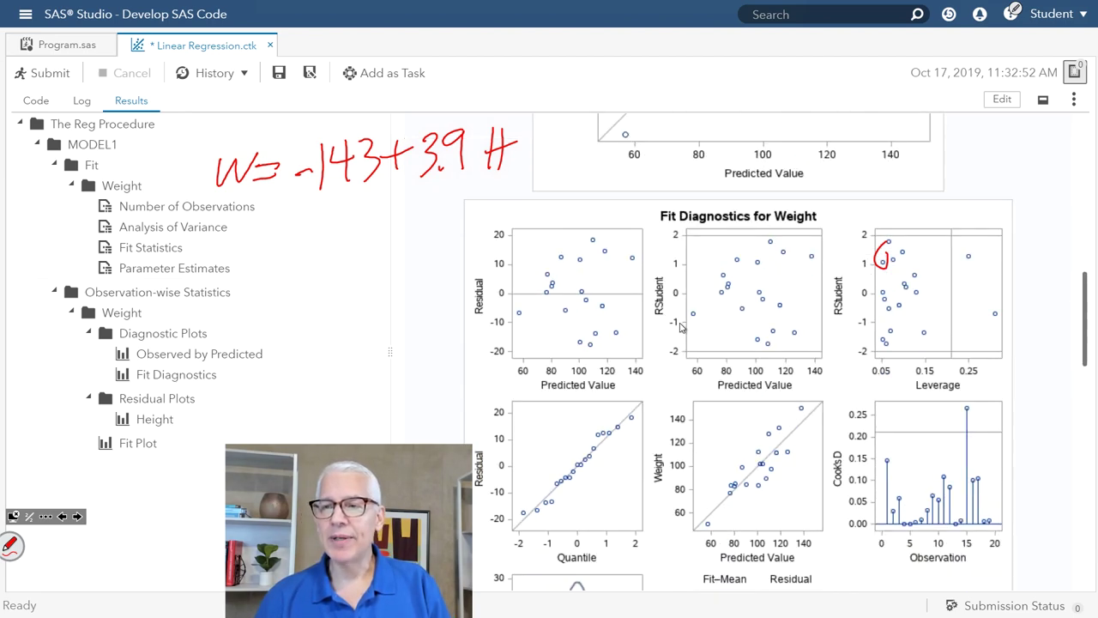
scroll(681, 325, down, 1)
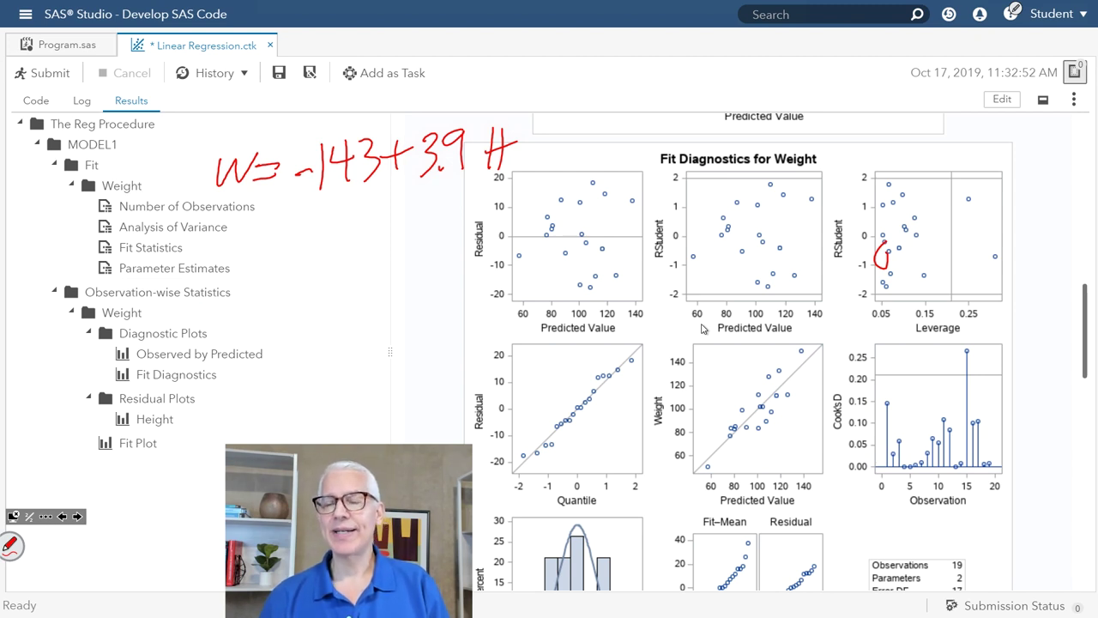
mouse_move(219, 170)
mouse_down()
mouse_move(295, 184)
mouse_move(356, 133)
mouse_move(382, 137)
mouse_move(381, 187)
mouse_move(485, 126)
mouse_move(515, 154)
mouse_up()
drag(886, 242, 884, 287)
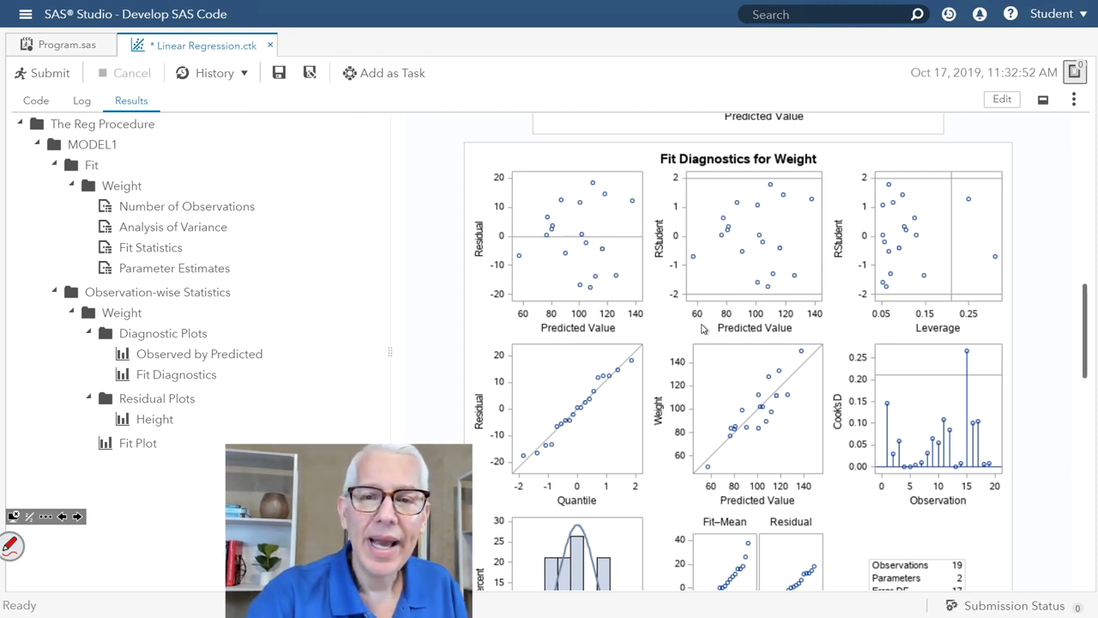
Handwrite the letters L, I, N, E in red, one below the other, over the results outline
mouse_move(293, 148)
mouse_down()
mouse_move(275, 212)
mouse_move(320, 206)
mouse_move(286, 282)
mouse_up()
drag(266, 242, 320, 226)
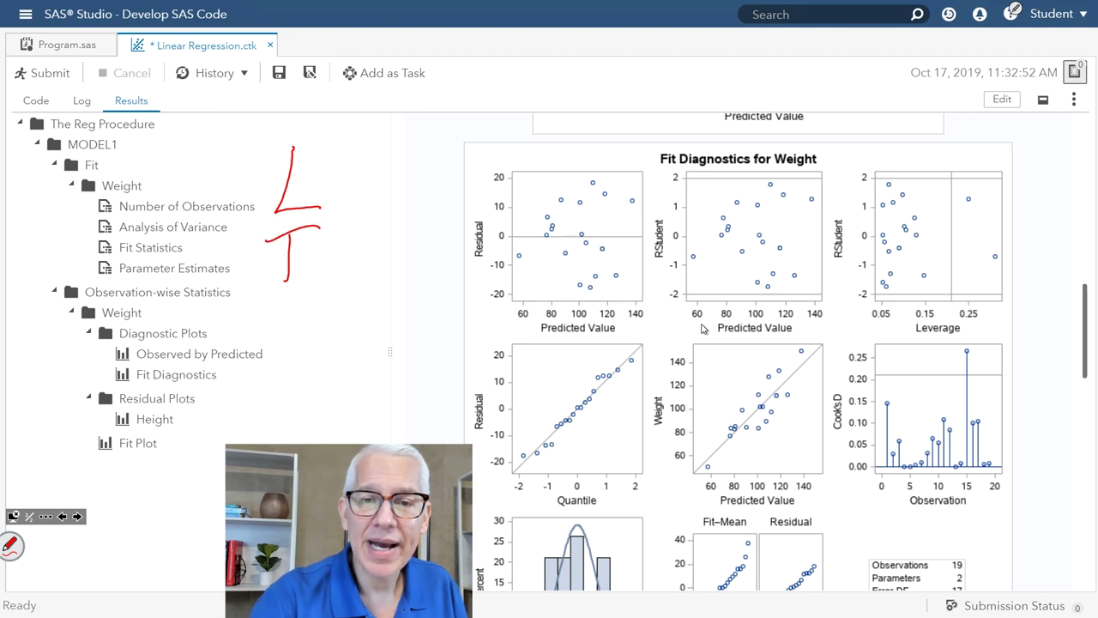
drag(266, 281, 324, 265)
mouse_move(273, 339)
mouse_down()
mouse_move(290, 338)
mouse_move(314, 297)
mouse_up()
mouse_move(271, 414)
mouse_down()
mouse_move(301, 354)
mouse_move(312, 391)
mouse_up()
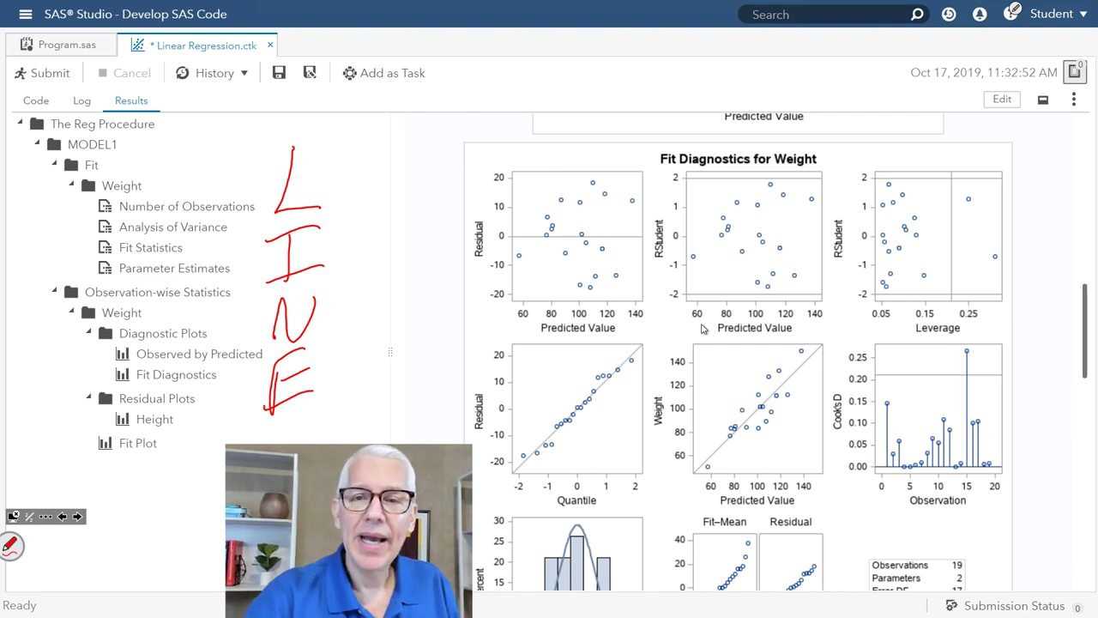
Complete the handwritten letters L, I, N and E in red as the assumptions Linear, Independence, Normal and Equal-error
mouse_move(334, 182)
mouse_down()
mouse_move(331, 203)
mouse_move(376, 182)
mouse_move(406, 199)
mouse_move(421, 175)
mouse_up()
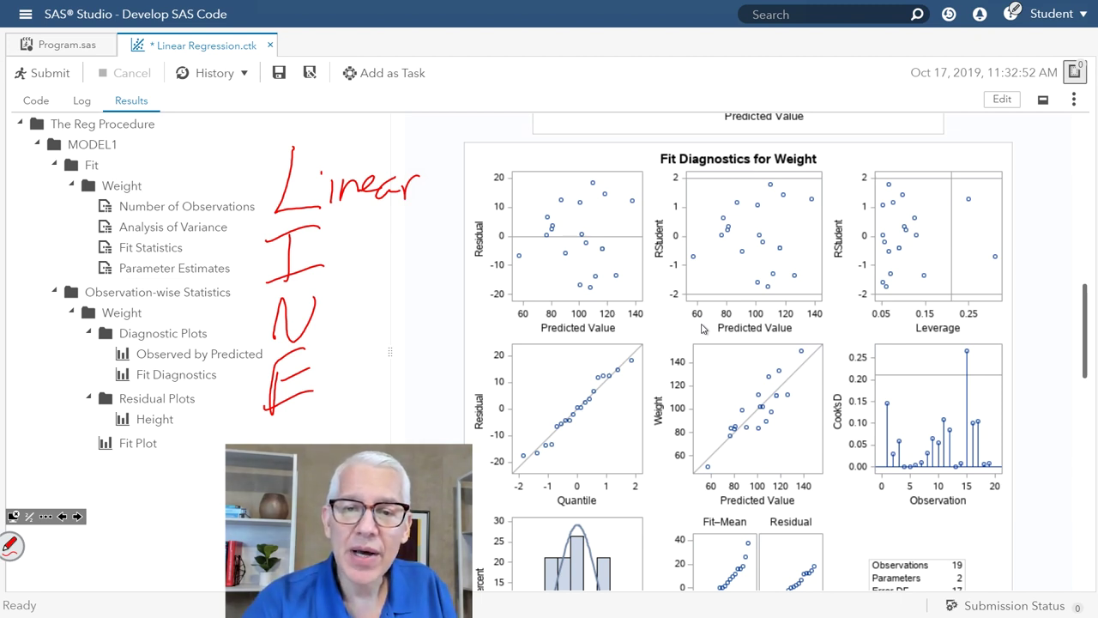
mouse_move(323, 256)
mouse_down()
mouse_move(354, 249)
mouse_move(383, 258)
mouse_move(412, 242)
mouse_move(417, 257)
mouse_move(446, 251)
mouse_up()
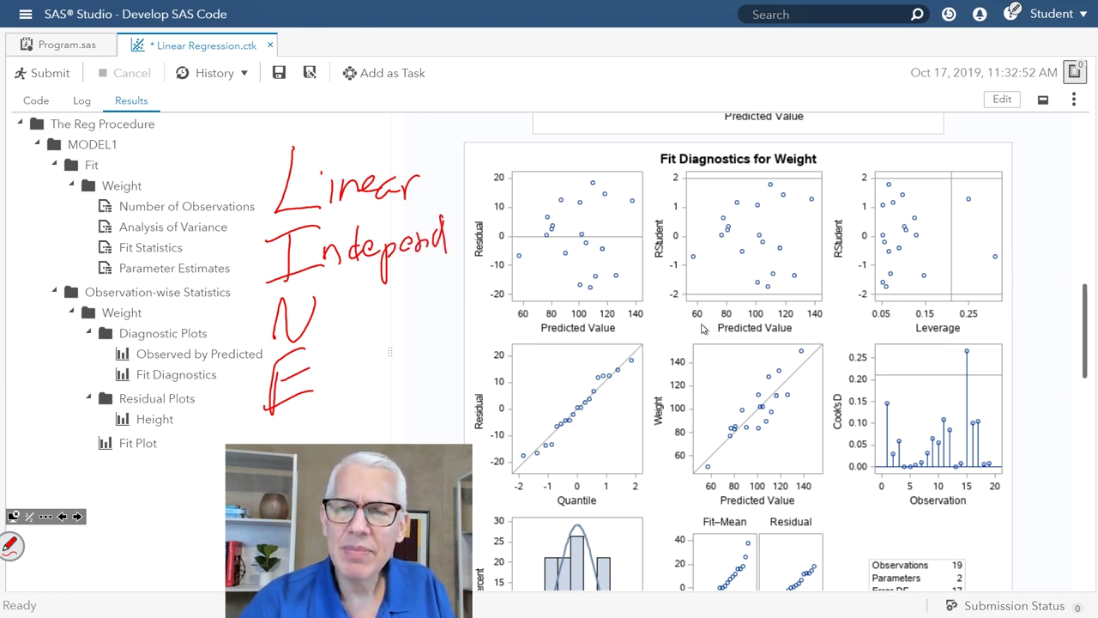
mouse_move(441, 225)
mouse_down()
mouse_move(463, 240)
mouse_move(503, 208)
mouse_move(502, 228)
mouse_up()
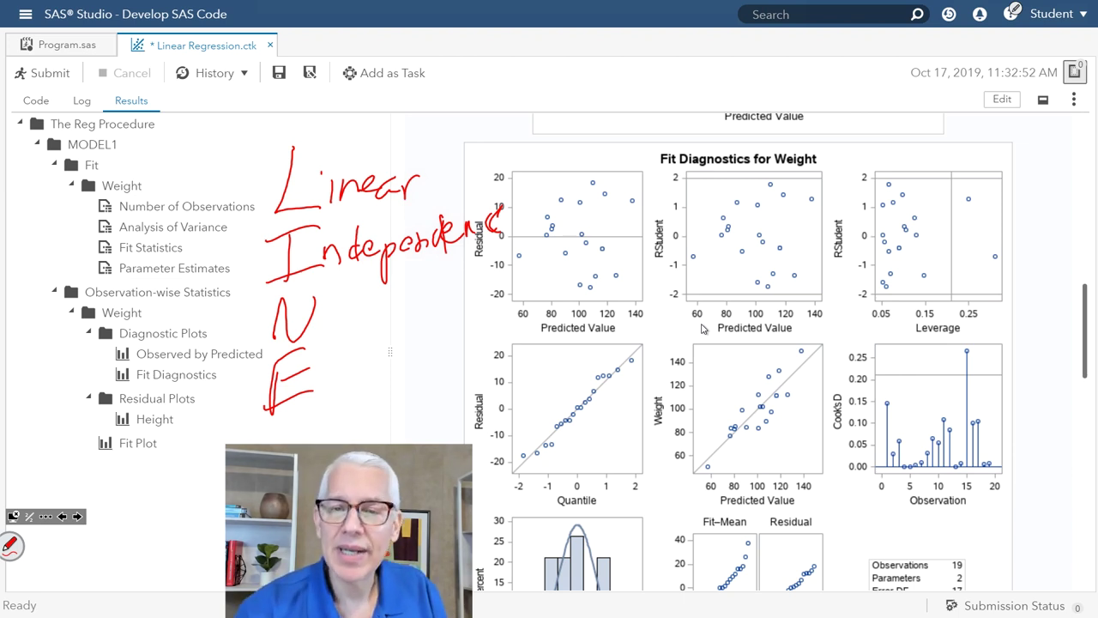
mouse_move(324, 318)
mouse_down()
mouse_move(358, 322)
mouse_move(360, 311)
mouse_move(391, 328)
mouse_up()
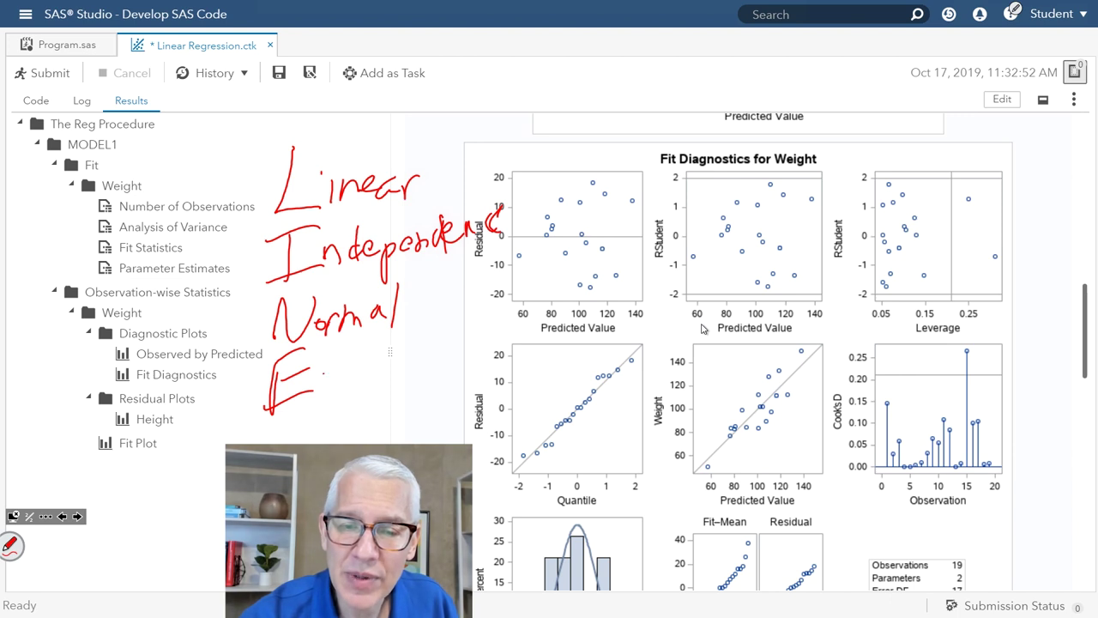
mouse_move(334, 380)
mouse_down()
mouse_move(325, 418)
mouse_move(334, 392)
mouse_move(356, 393)
mouse_up()
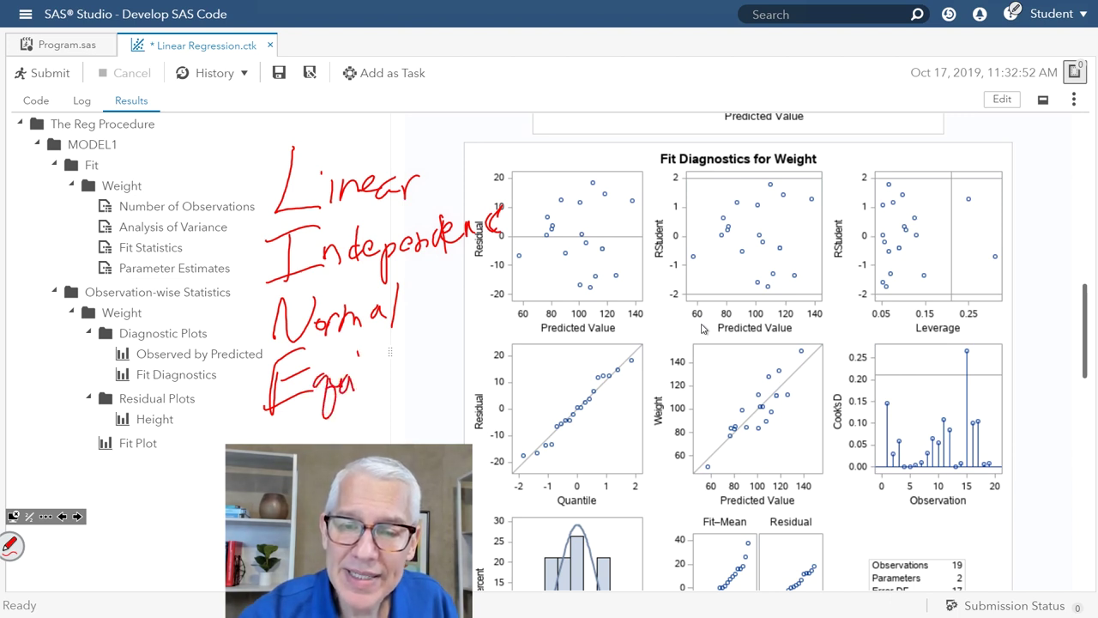
click(372, 374)
mouse_move(362, 355)
mouse_down()
mouse_move(392, 362)
mouse_move(438, 366)
mouse_move(459, 343)
mouse_up()
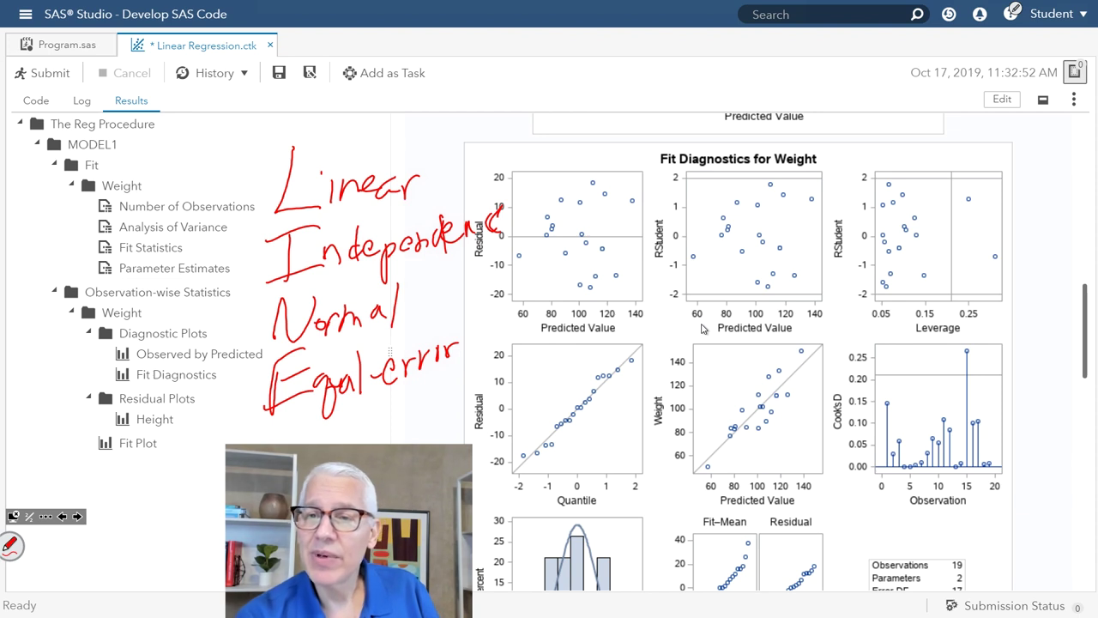
Add red check marks to the Residual by Predicted Value and residual quantile plots, and sketch four curves forming a diamond around the former's residuals
drag(619, 159, 653, 151)
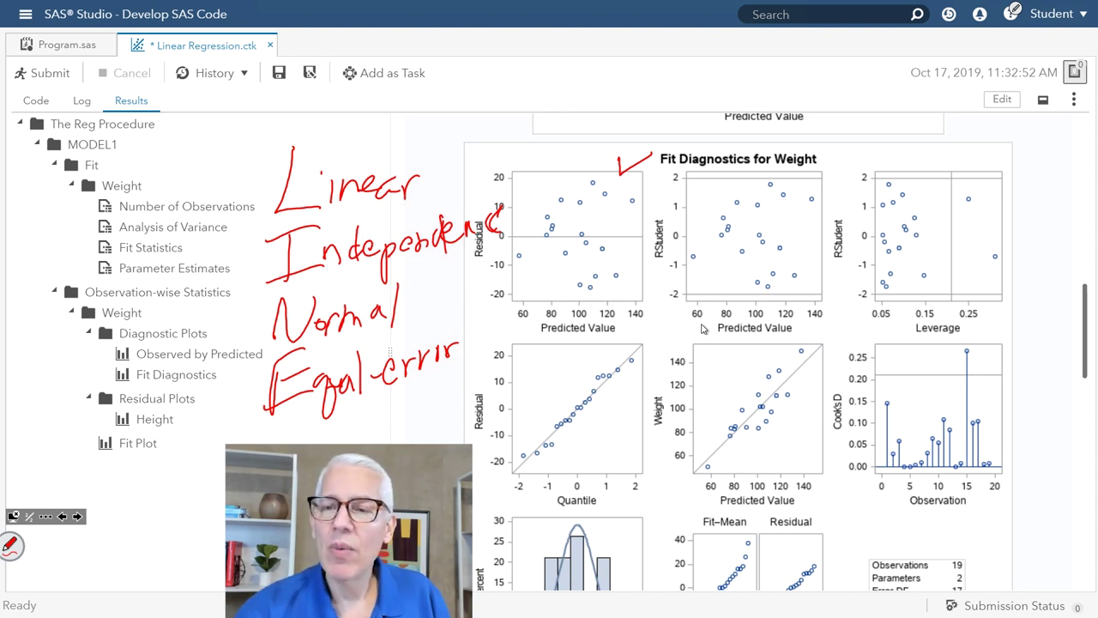
drag(513, 230, 584, 179)
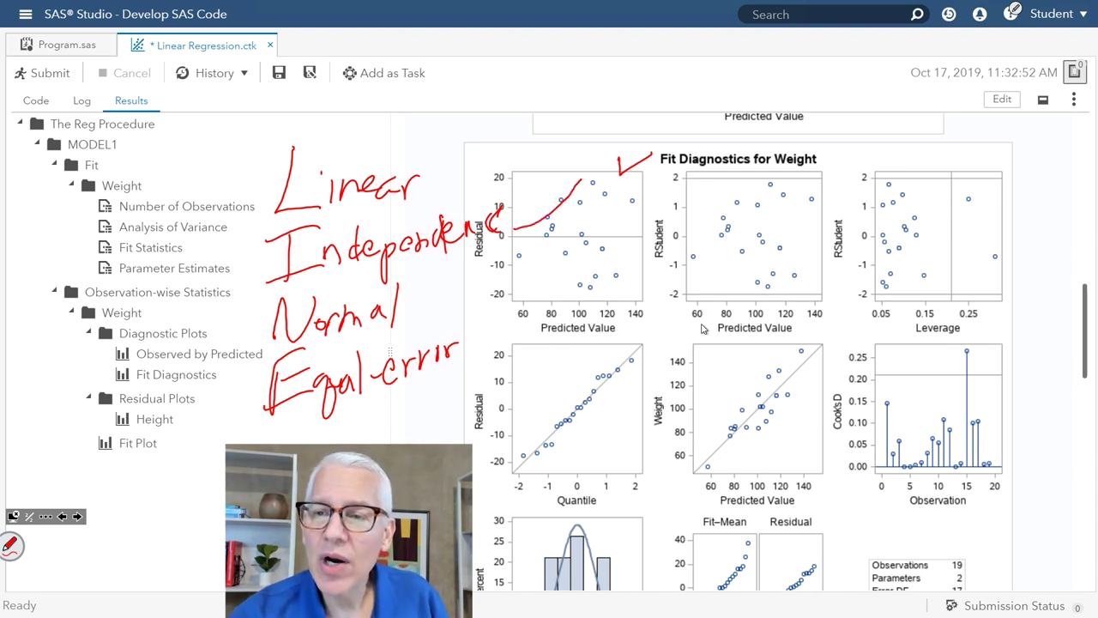
drag(514, 234, 577, 276)
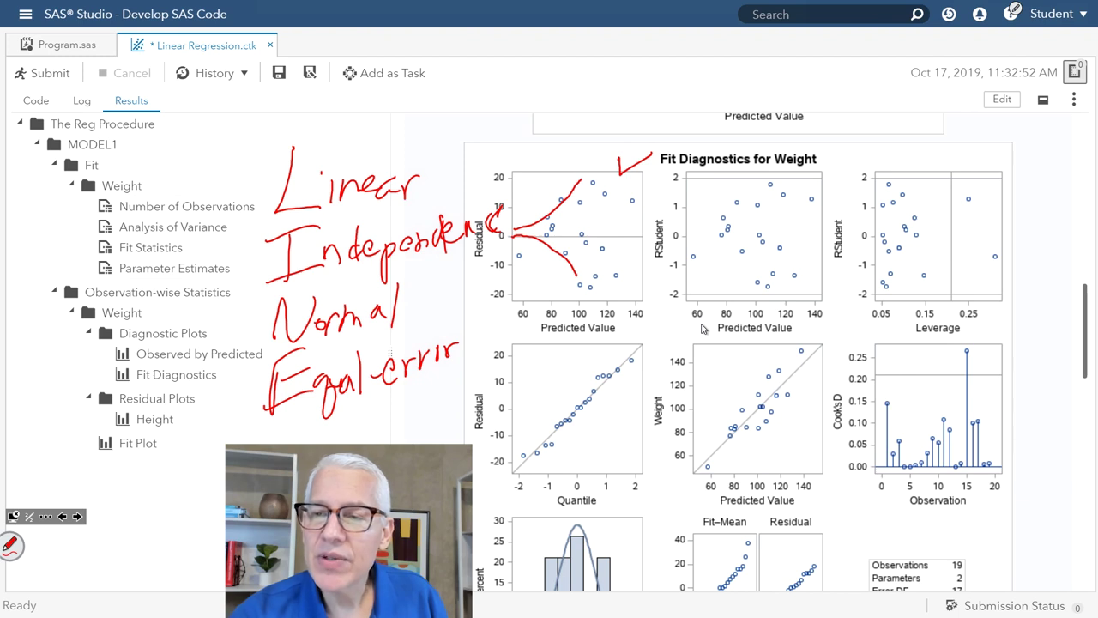
drag(596, 180, 644, 224)
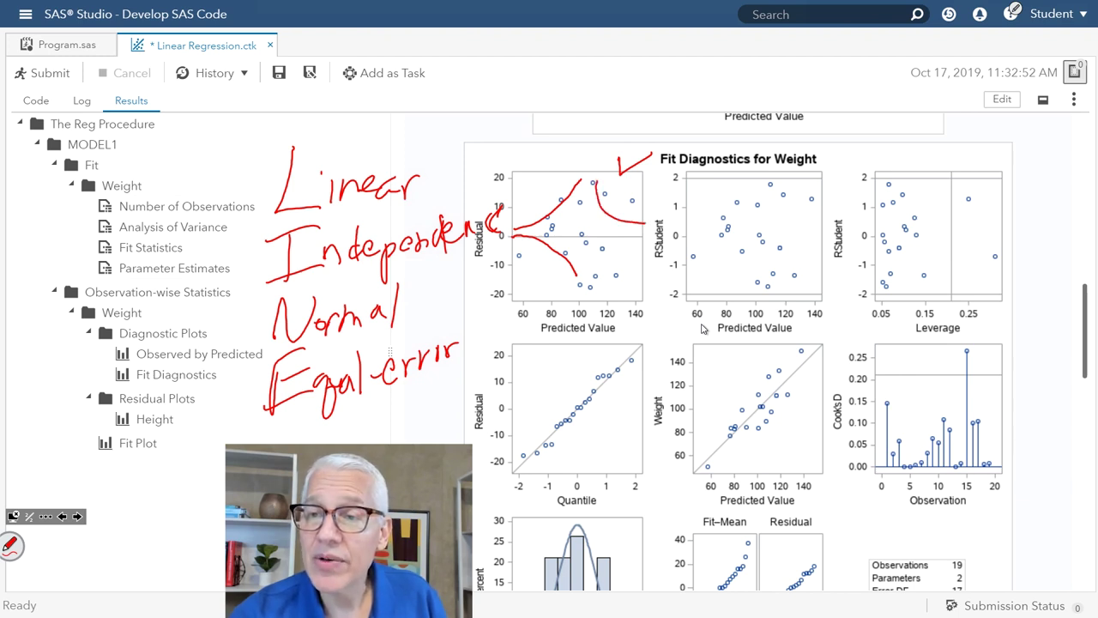
mouse_move(598, 272)
mouse_down()
mouse_move(608, 245)
mouse_move(644, 224)
mouse_up()
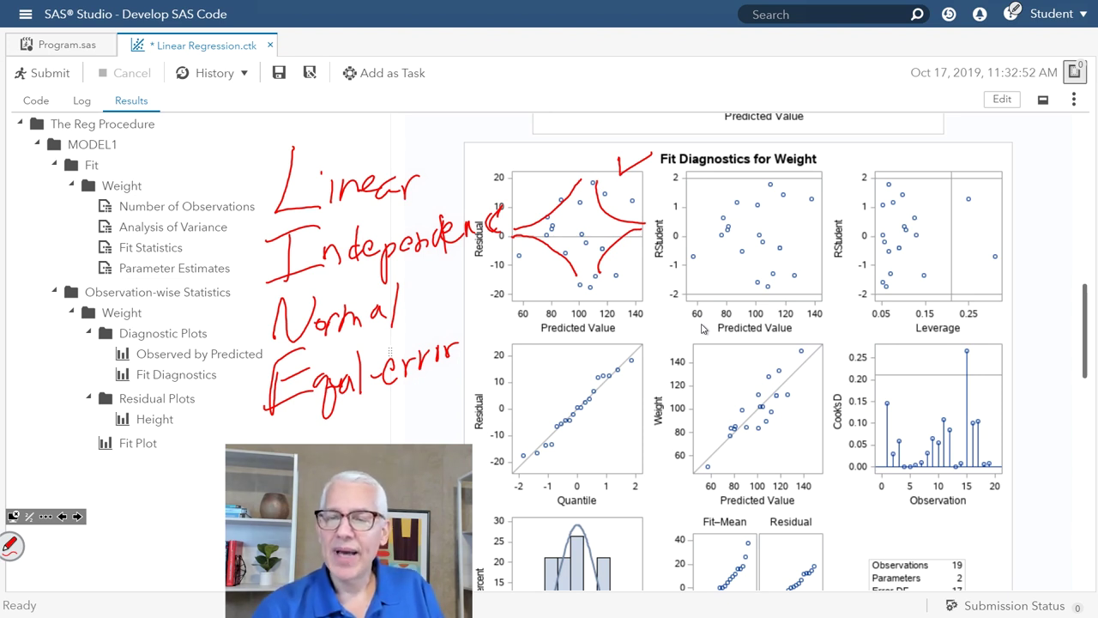
mouse_move(591, 347)
mouse_down()
mouse_move(609, 352)
mouse_move(635, 336)
mouse_up()
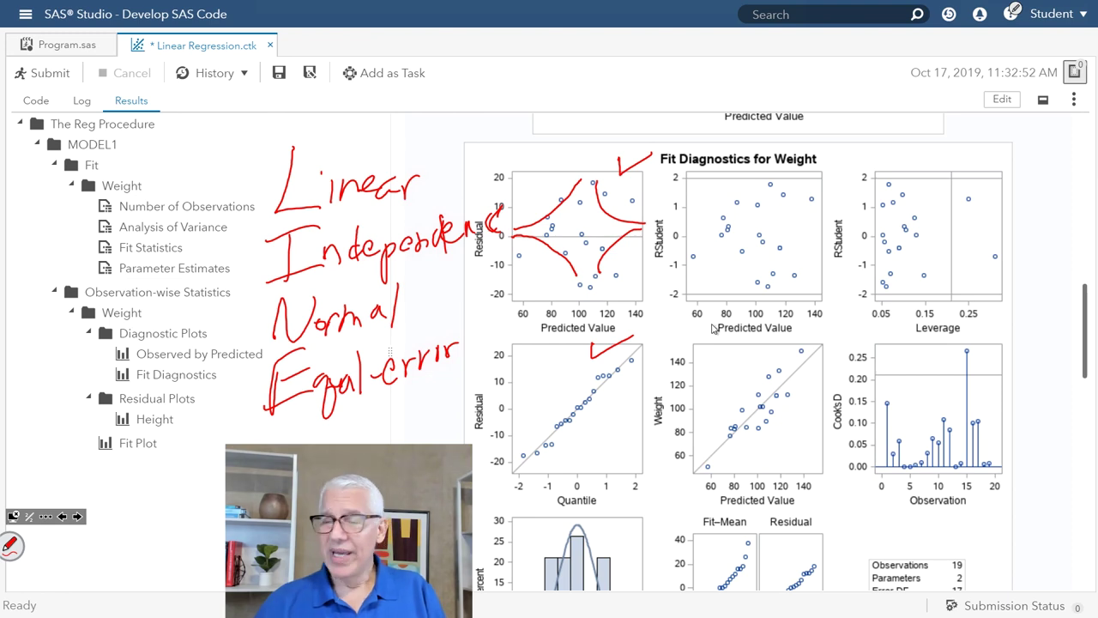
Erase the check marks and curves from the diagnostic plots, and draw a red check mark beside the residual histogram
scroll(712, 328, down, 3)
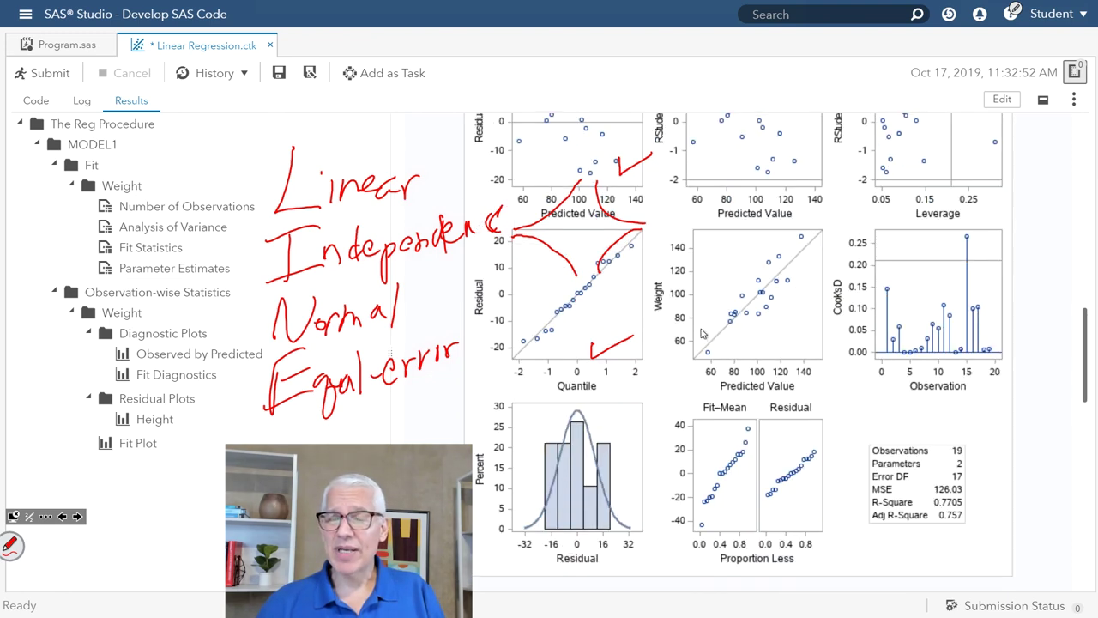
mouse_move(592, 351)
mouse_down()
mouse_move(627, 337)
mouse_move(557, 292)
mouse_move(620, 231)
mouse_move(553, 227)
mouse_move(648, 146)
mouse_move(551, 250)
mouse_up()
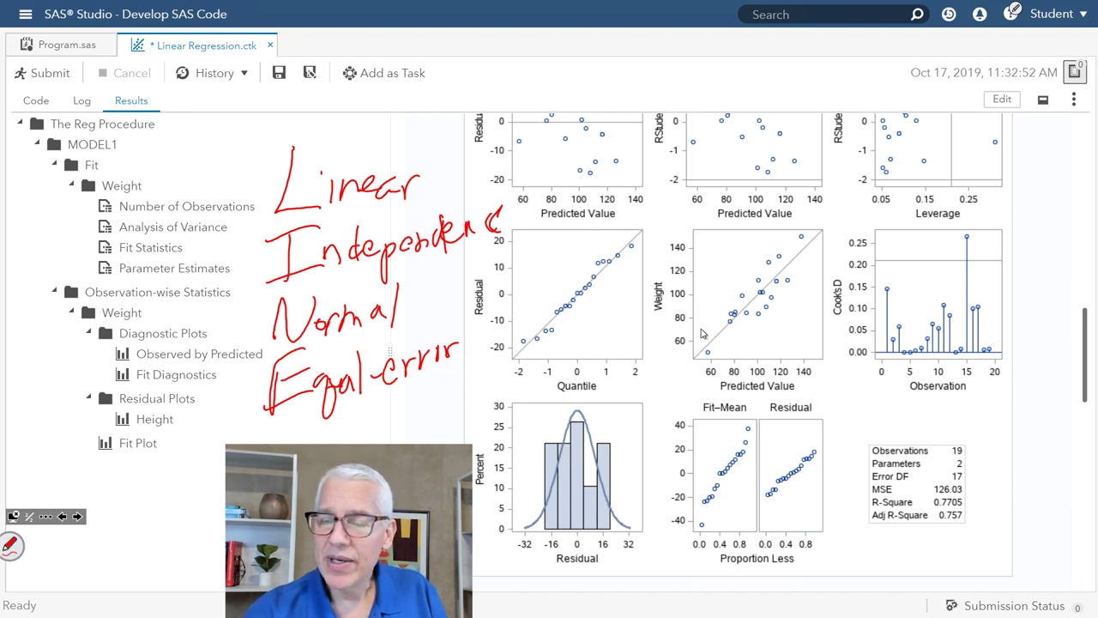
mouse_move(622, 412)
mouse_down()
mouse_move(628, 421)
mouse_move(651, 396)
mouse_up()
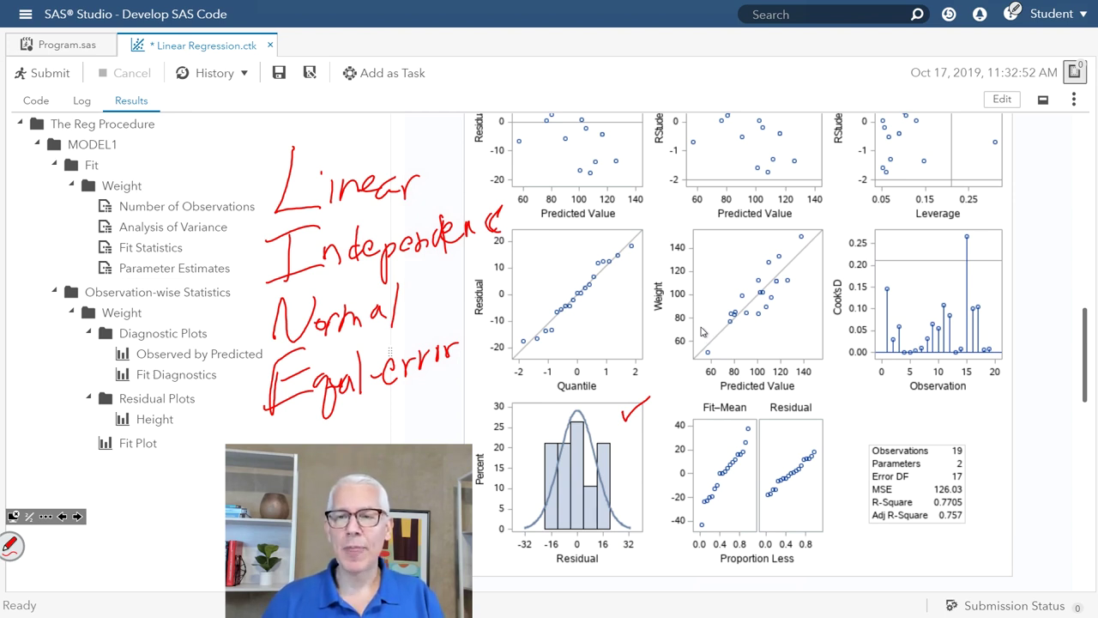
Display the Residuals for Weight plot against Height and erase the check mark left over it
scroll(697, 333, down, 4)
scroll(697, 333, down, 6)
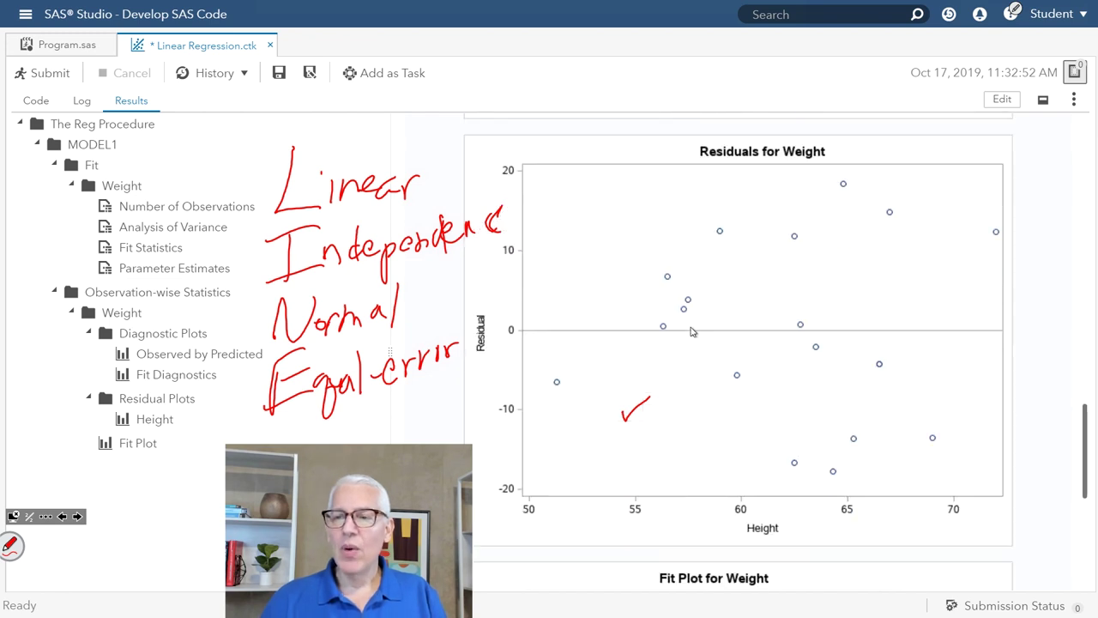
drag(633, 405, 643, 403)
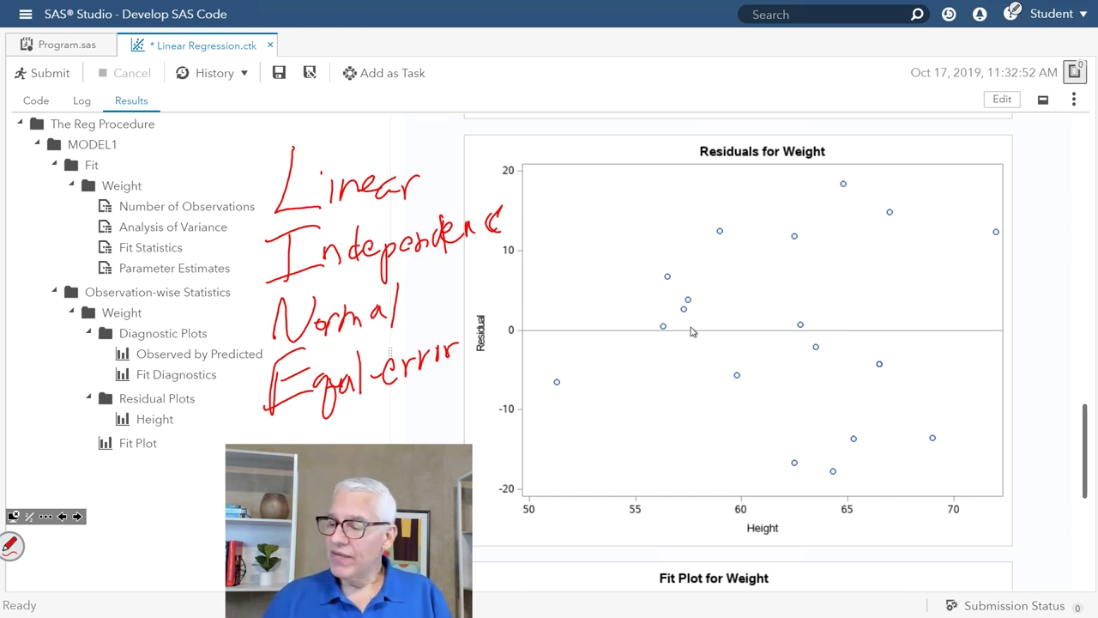
In the Fit Plot for Weight, circle Height 60 and mark the confidence band there with a vertical line and its limits on the Weight axis
scroll(692, 333, down, 3)
scroll(691, 339, down, 1)
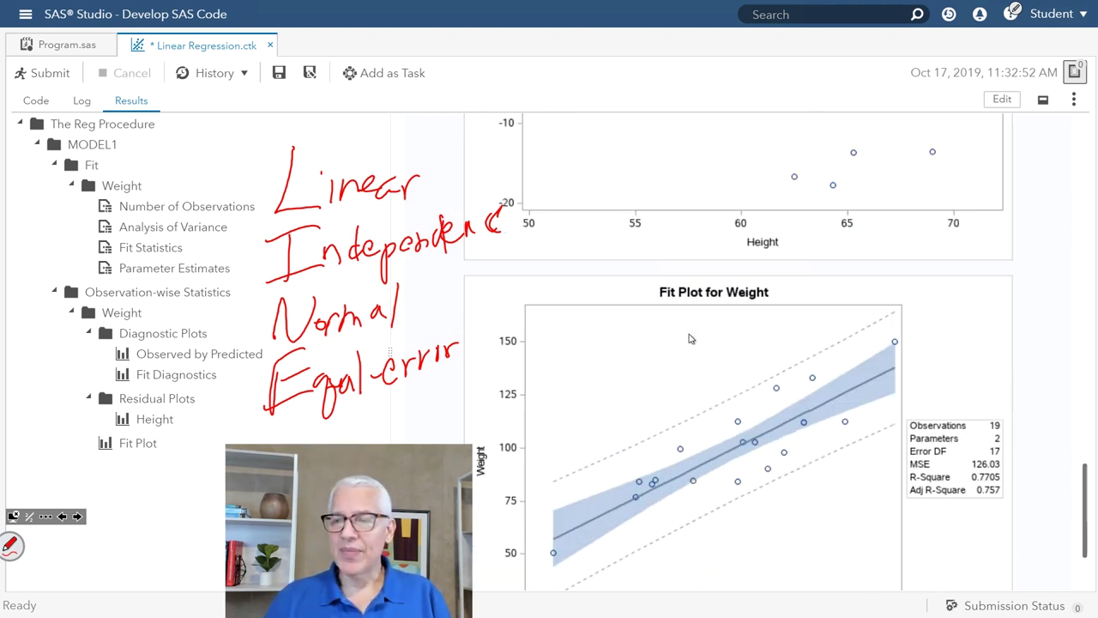
scroll(691, 339, down, 2)
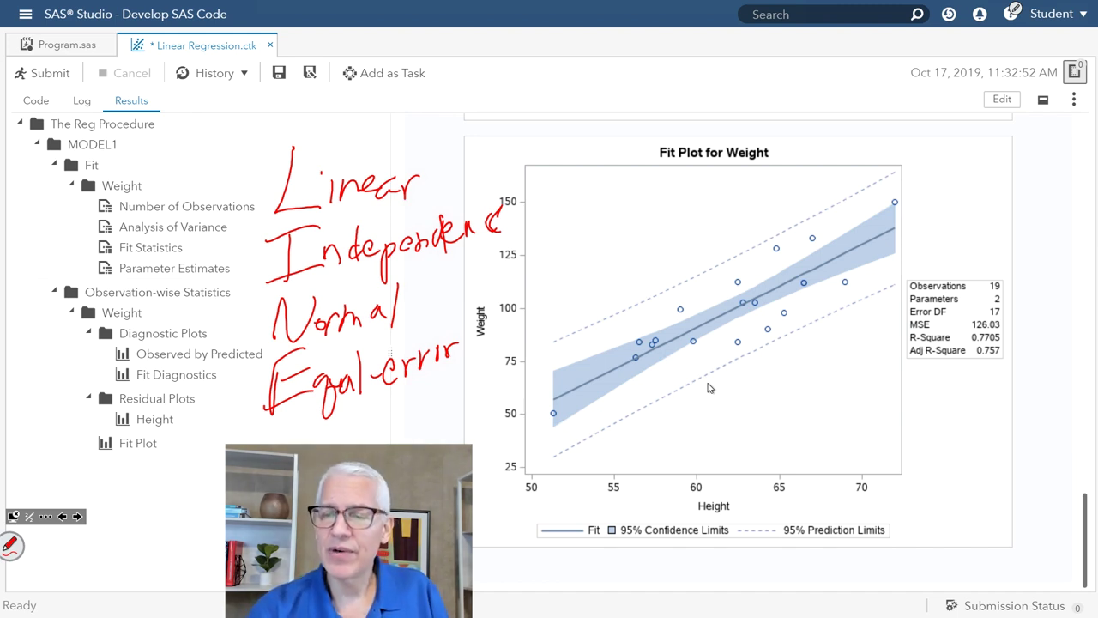
mouse_move(704, 472)
mouse_down()
mouse_move(678, 482)
mouse_move(682, 494)
mouse_move(709, 474)
mouse_up()
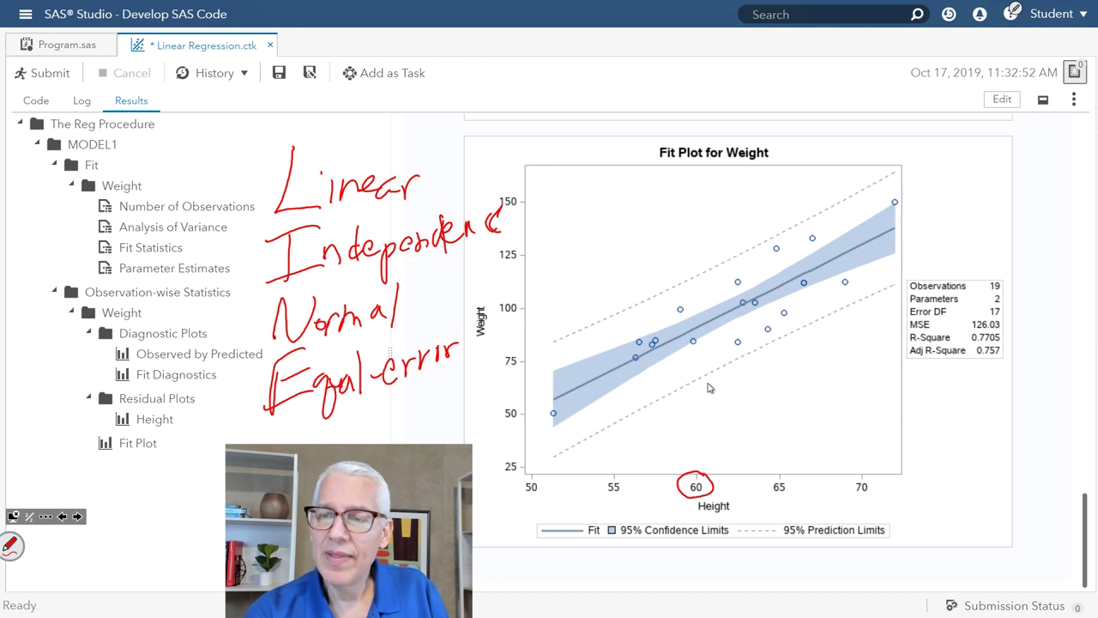
mouse_move(692, 311)
mouse_down()
mouse_move(692, 340)
mouse_move(691, 319)
mouse_up()
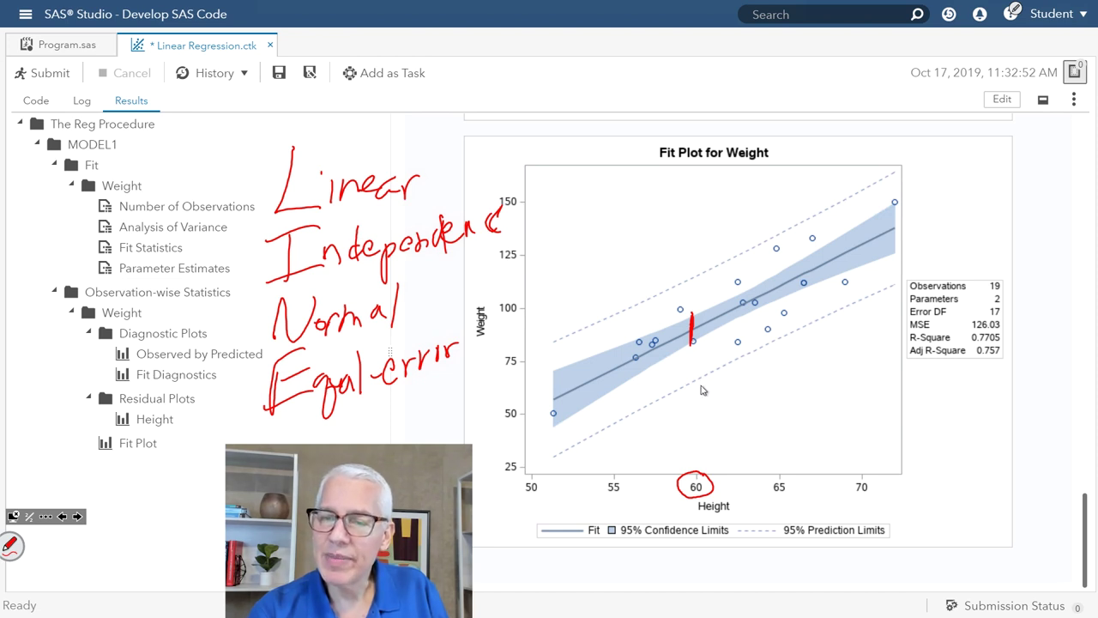
drag(515, 325, 535, 325)
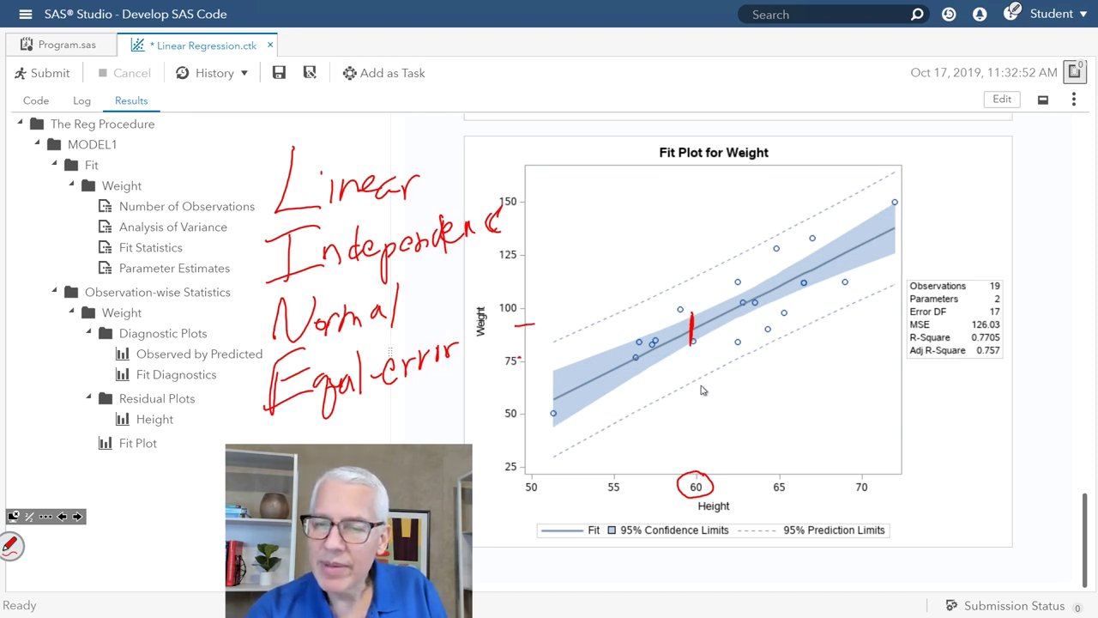
drag(519, 358, 557, 363)
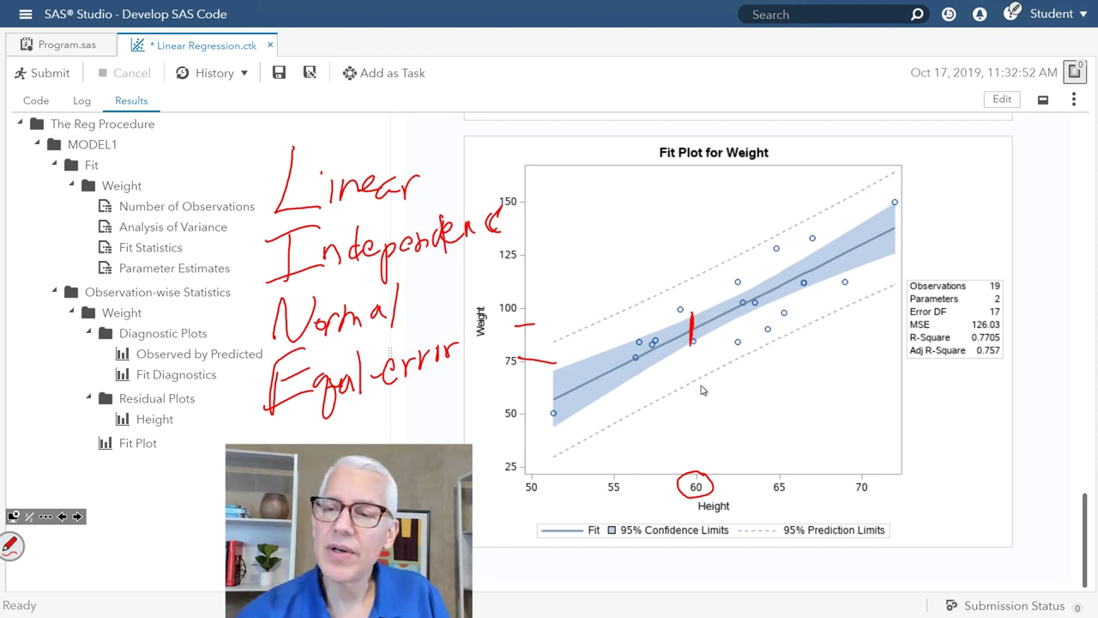
Add check marks at the upper and lower 95% prediction limits near Height 60, and mark both limits on the Weight axis
mouse_move(673, 268)
mouse_down()
mouse_move(680, 278)
mouse_move(703, 256)
mouse_up()
mouse_move(702, 368)
mouse_down()
mouse_move(709, 377)
mouse_move(725, 358)
mouse_up()
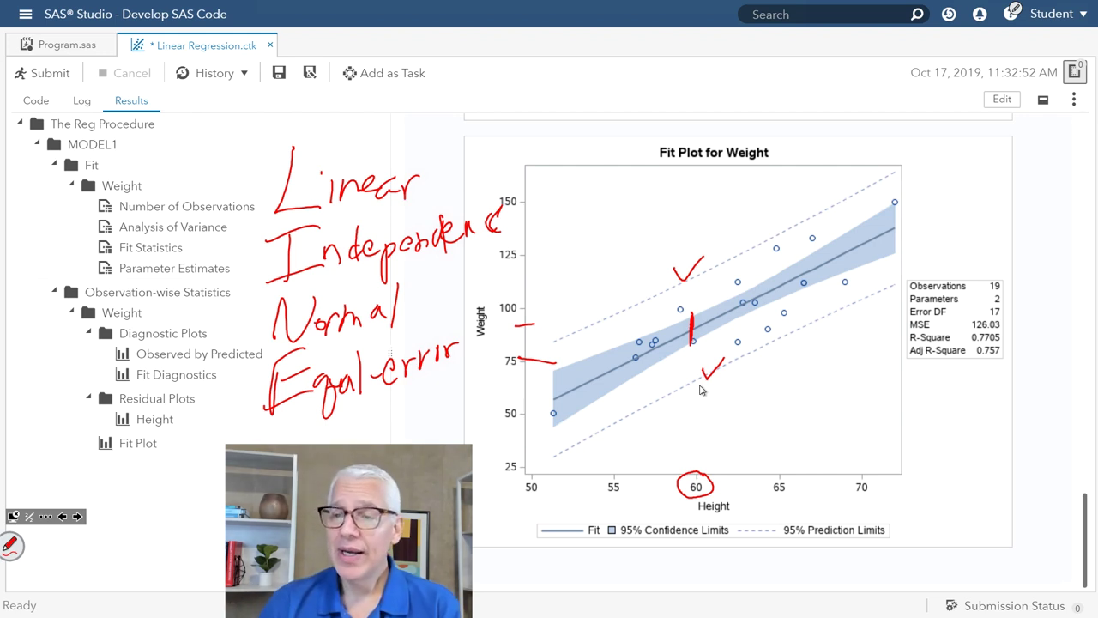
drag(515, 399, 542, 396)
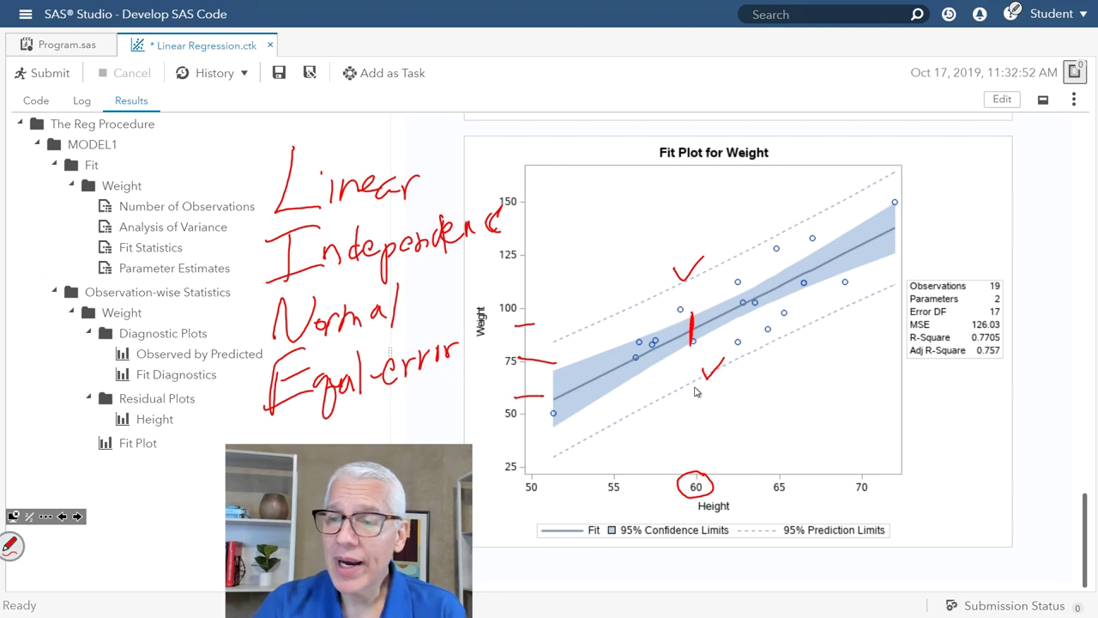
drag(513, 286, 538, 284)
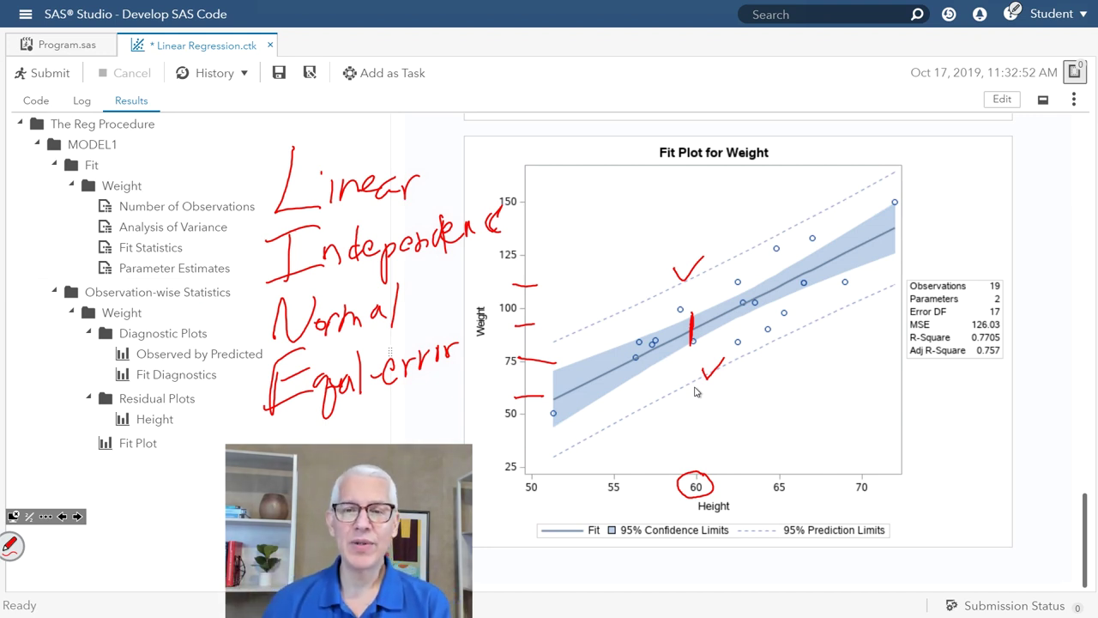
Switch to SAS Visual Analytics to explore and visualize data, and erase all the red handwriting from the screen
click(26, 17)
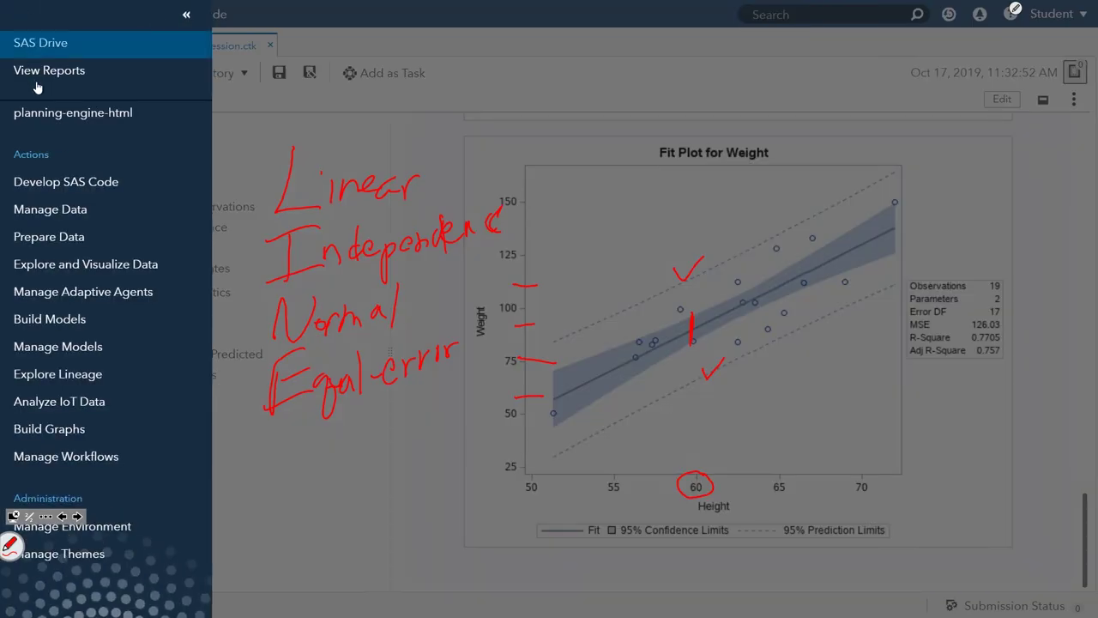
click(82, 267)
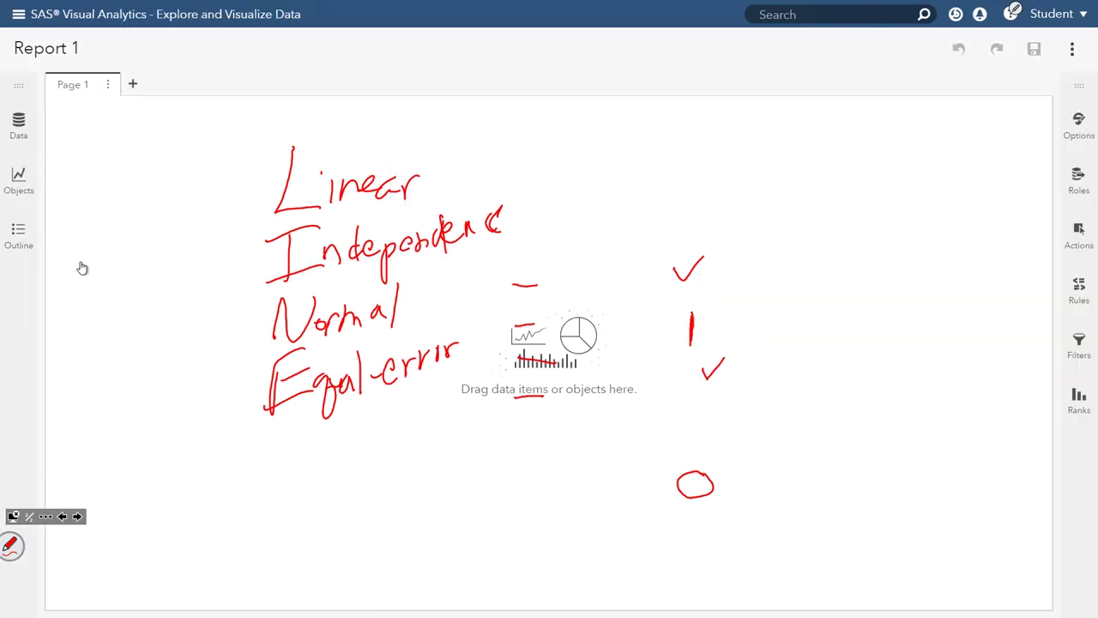
key(ctrl+shift+c)
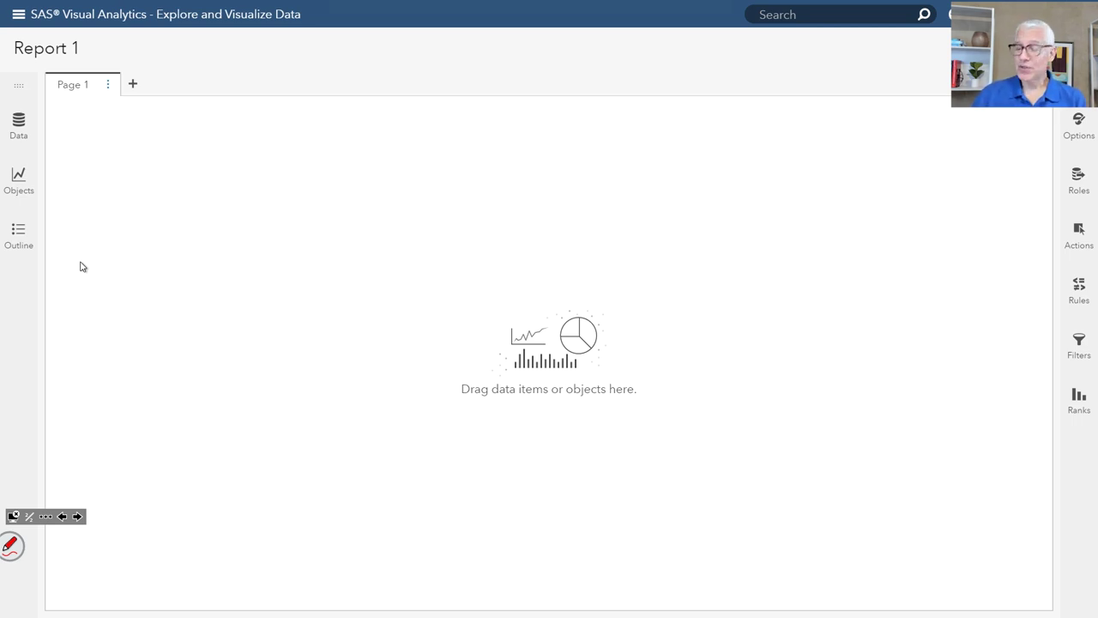
Open the VS_BANK table as the report's data source and view the details of the demog Customer Age measure
click(19, 129)
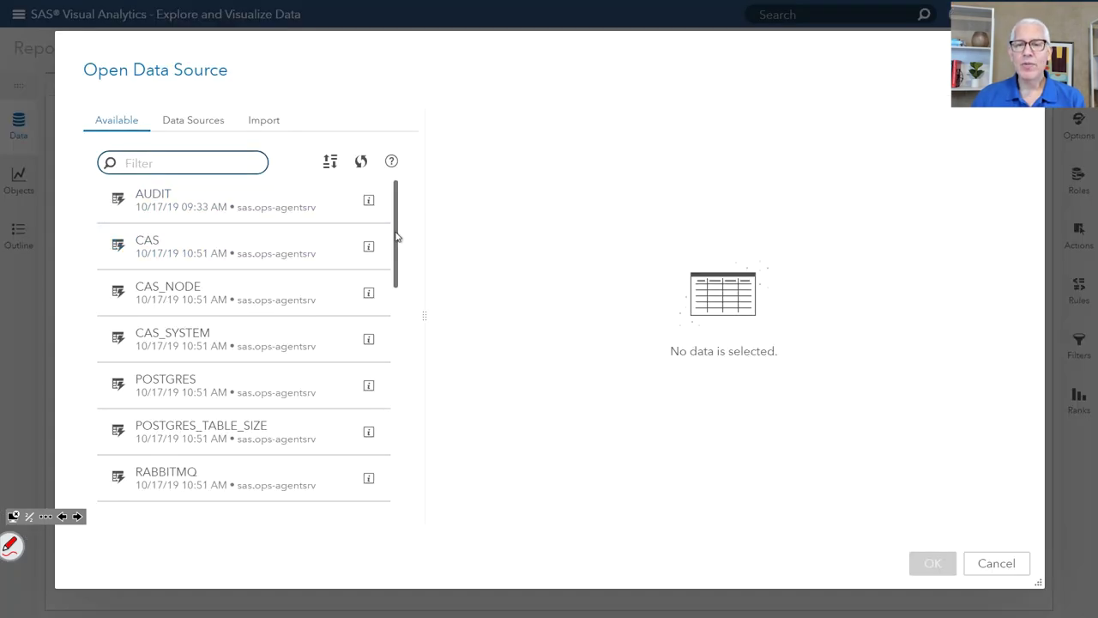
scroll(393, 344, down, 10)
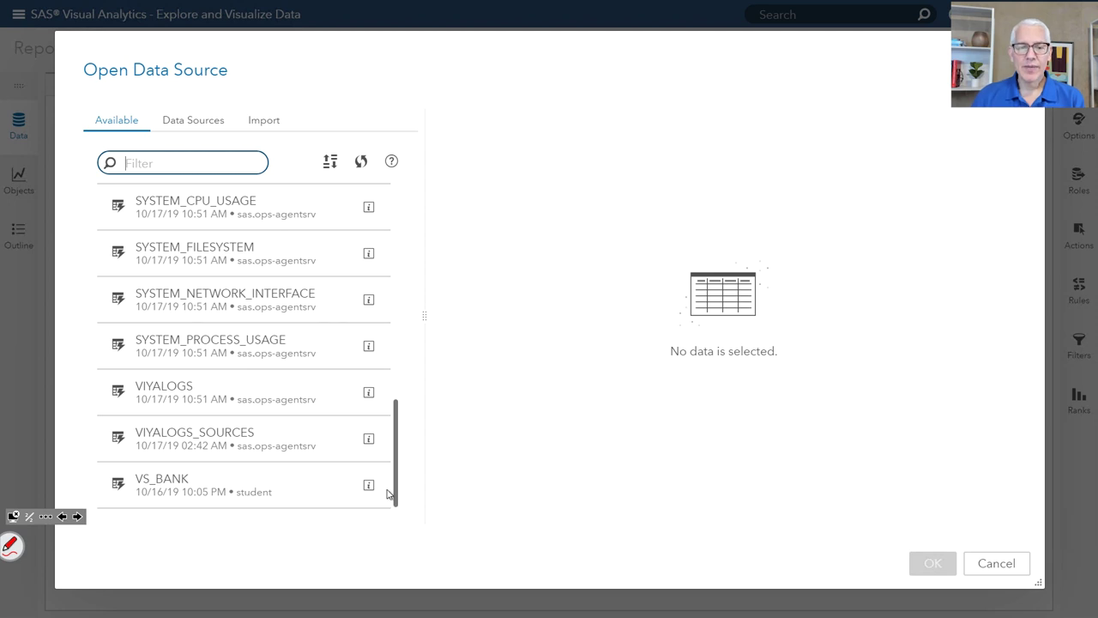
click(214, 494)
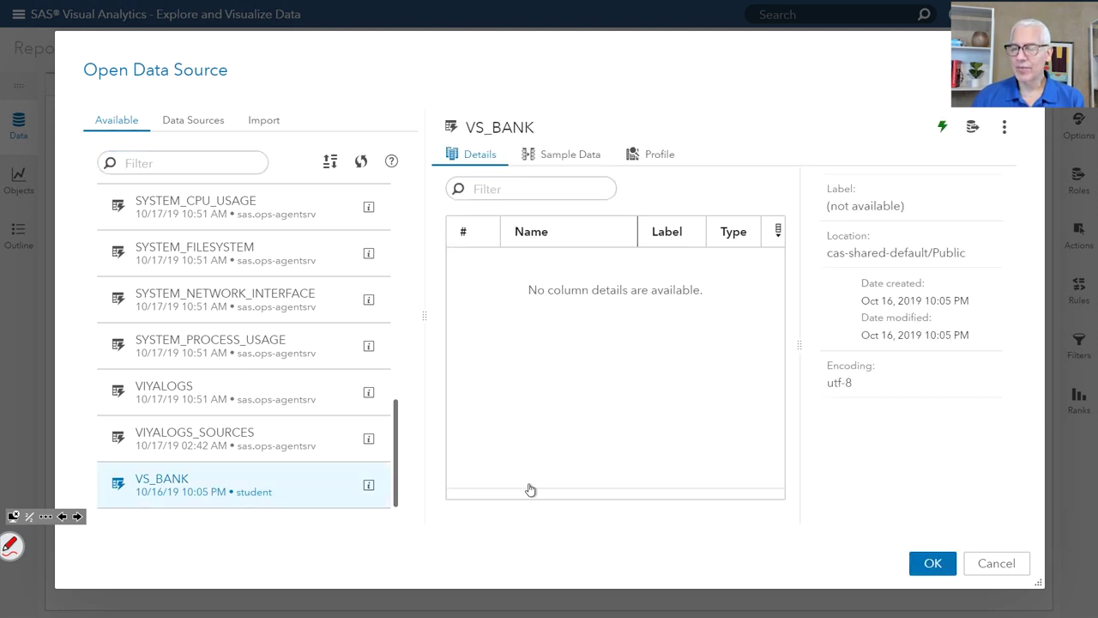
click(933, 564)
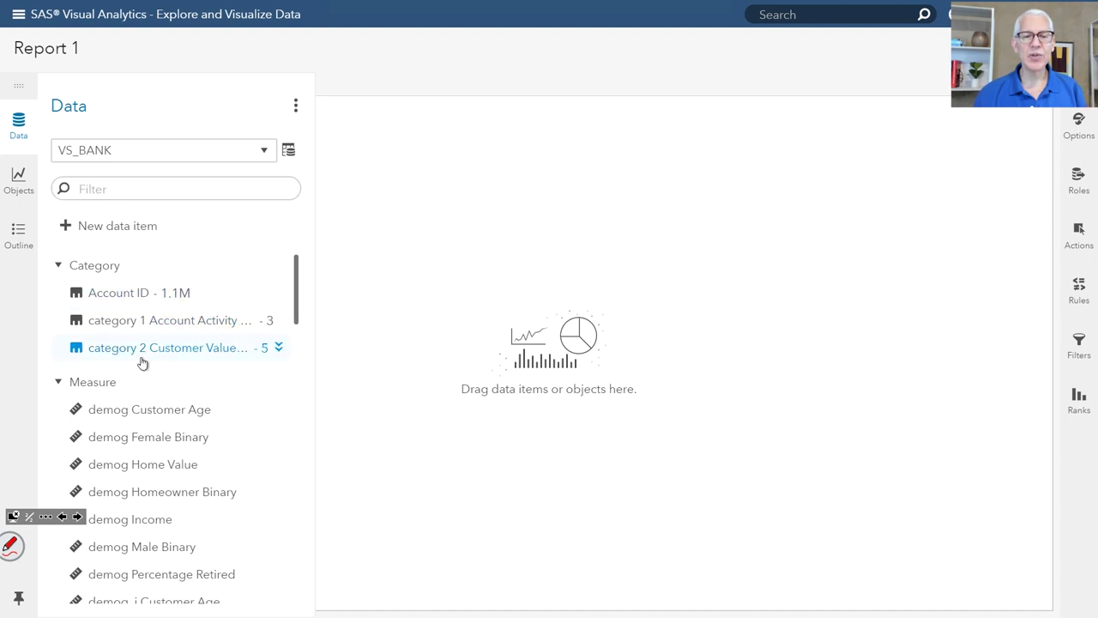
mouse_move(157, 362)
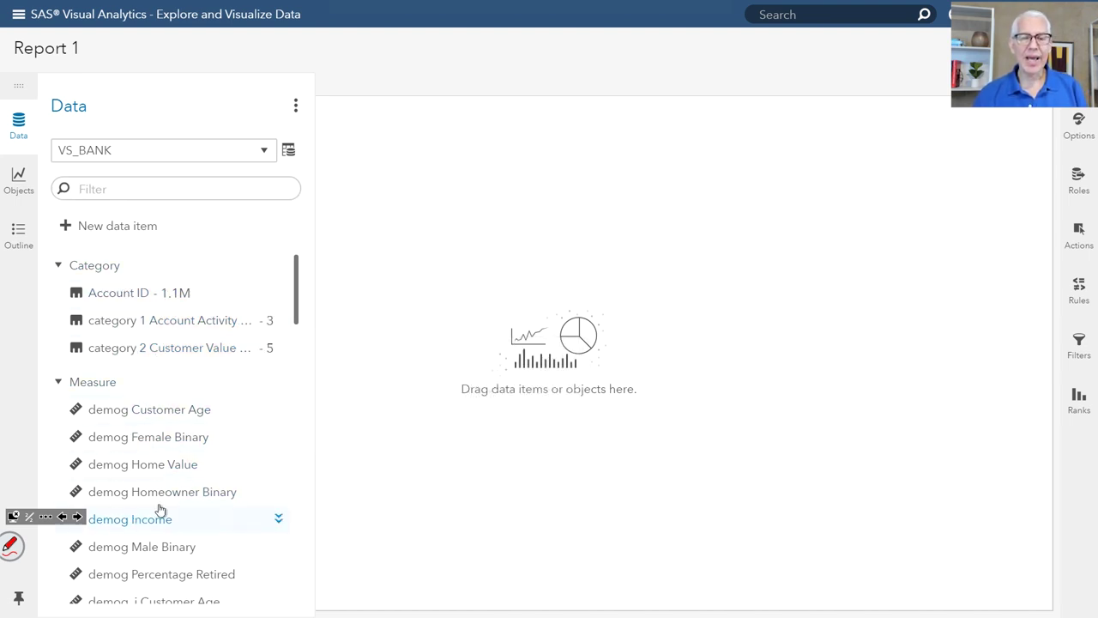
mouse_move(151, 415)
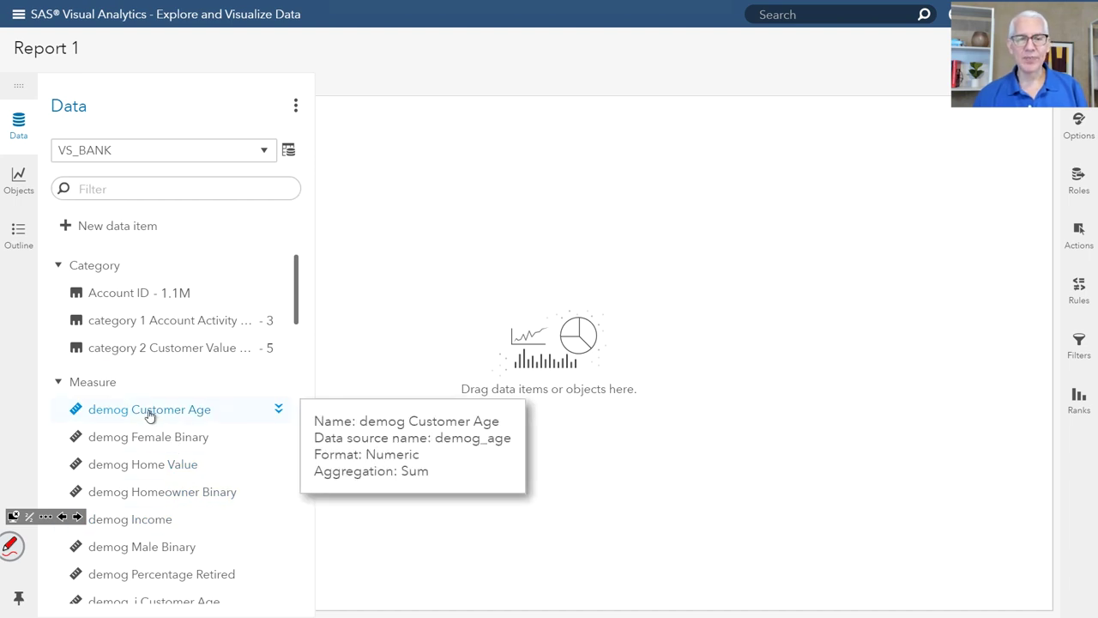
Add a Linear Regression object from SAS Visual Statistics to Page 1 of the report
click(23, 185)
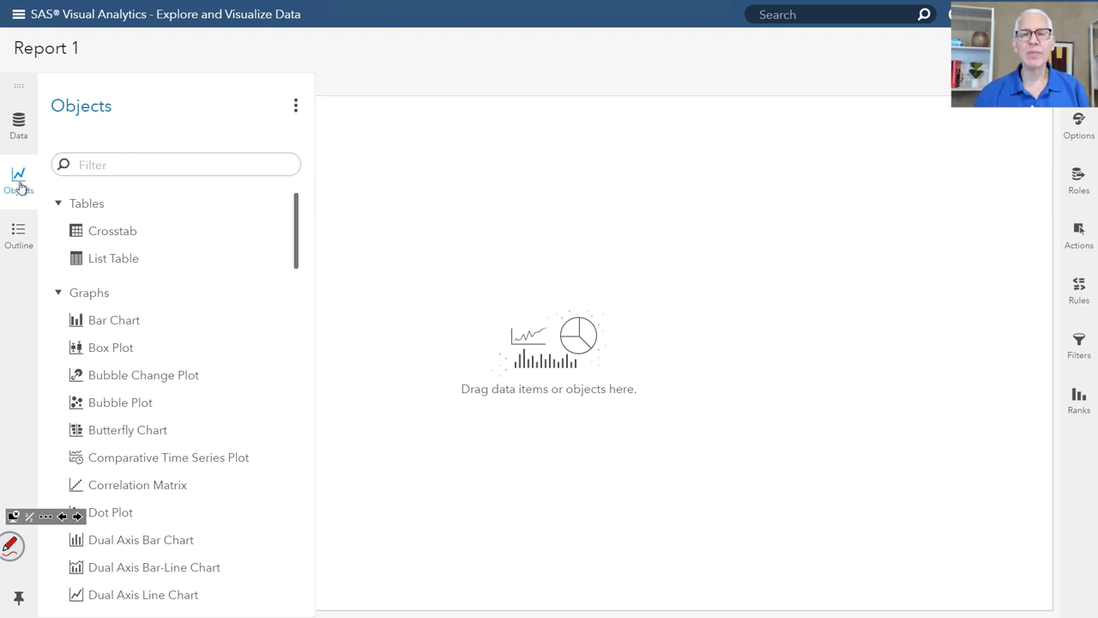
scroll(139, 325, down, 7)
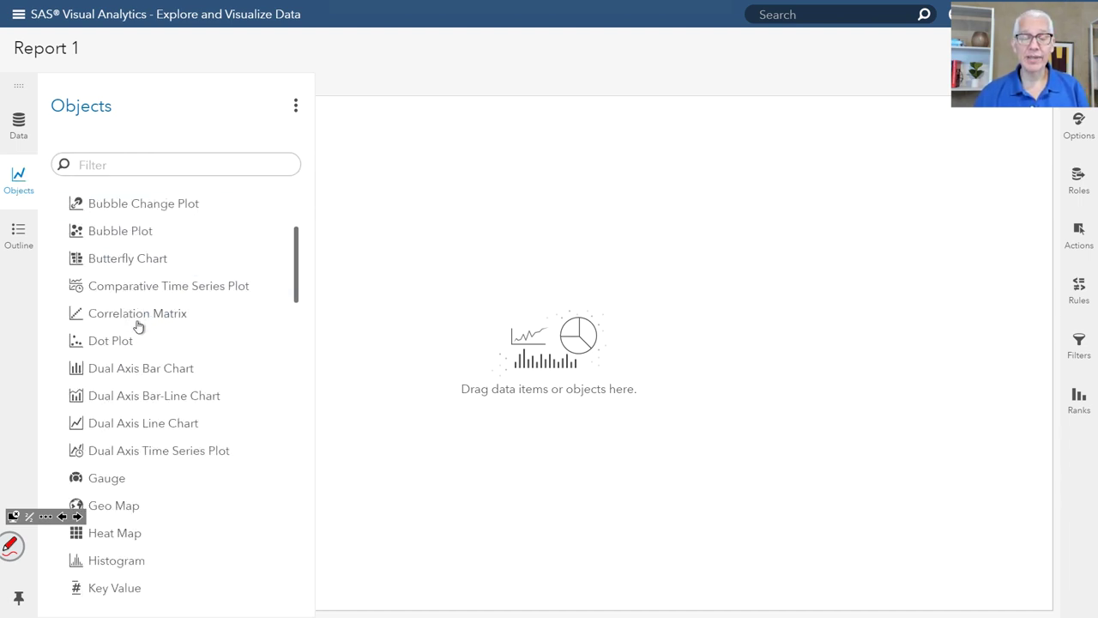
scroll(139, 325, down, 12)
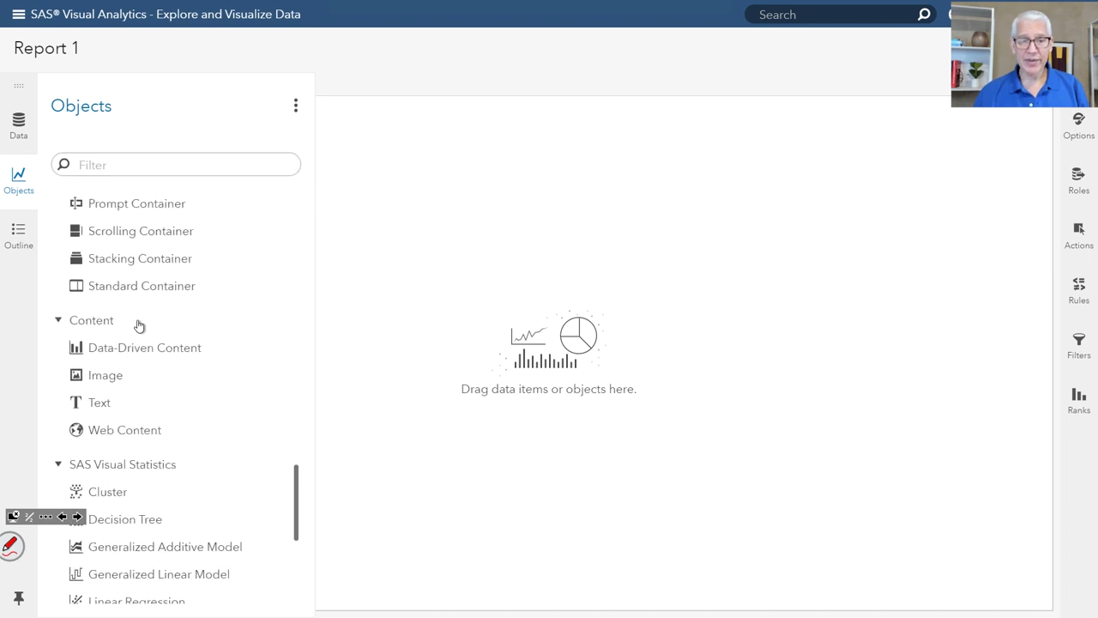
scroll(139, 325, down, 1)
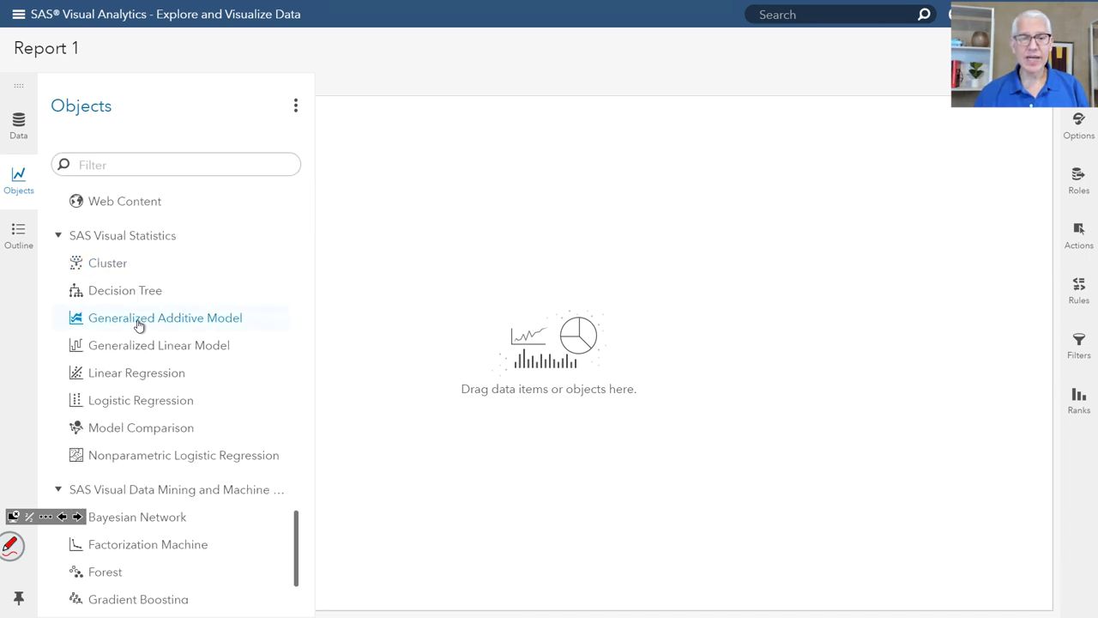
click(148, 376)
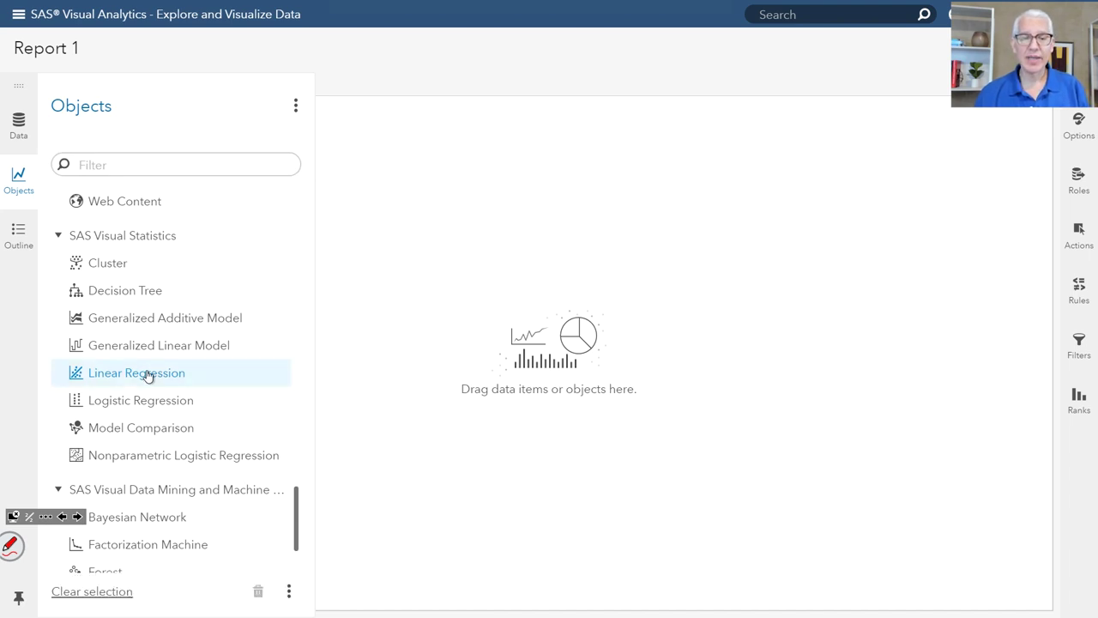
double_click(148, 375)
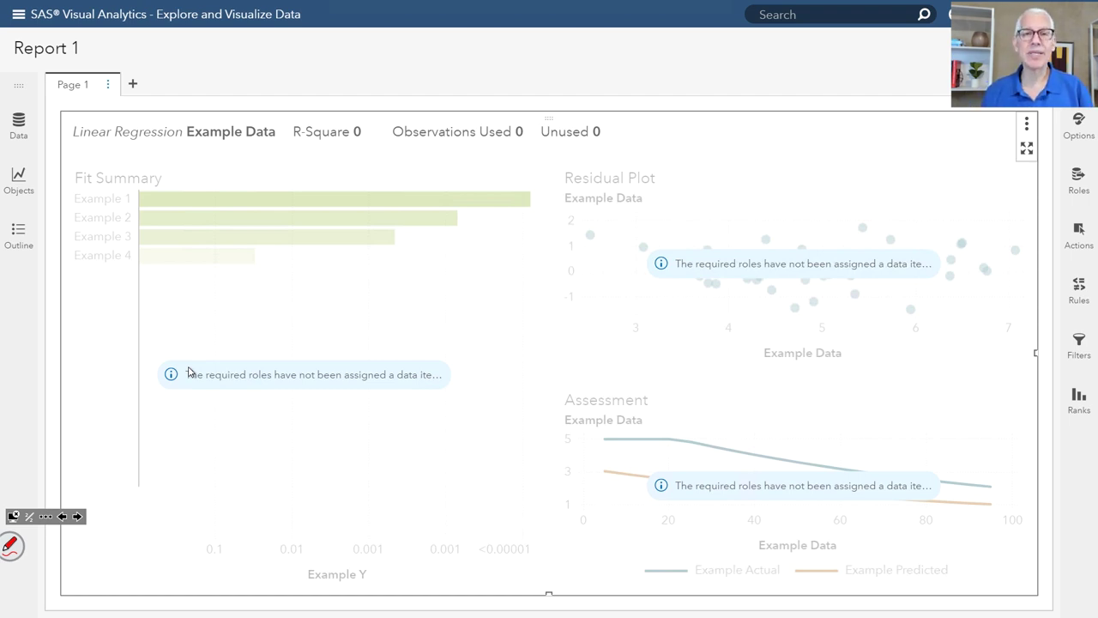
Assign tgt Interval New Sales as the response of the linear regression
click(1076, 182)
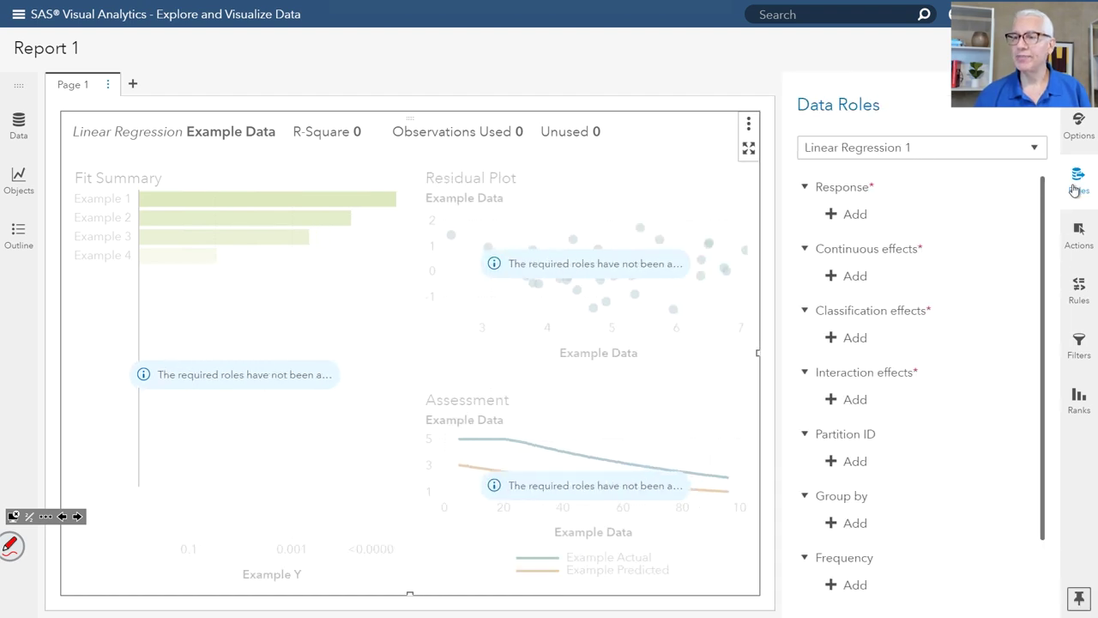
click(858, 214)
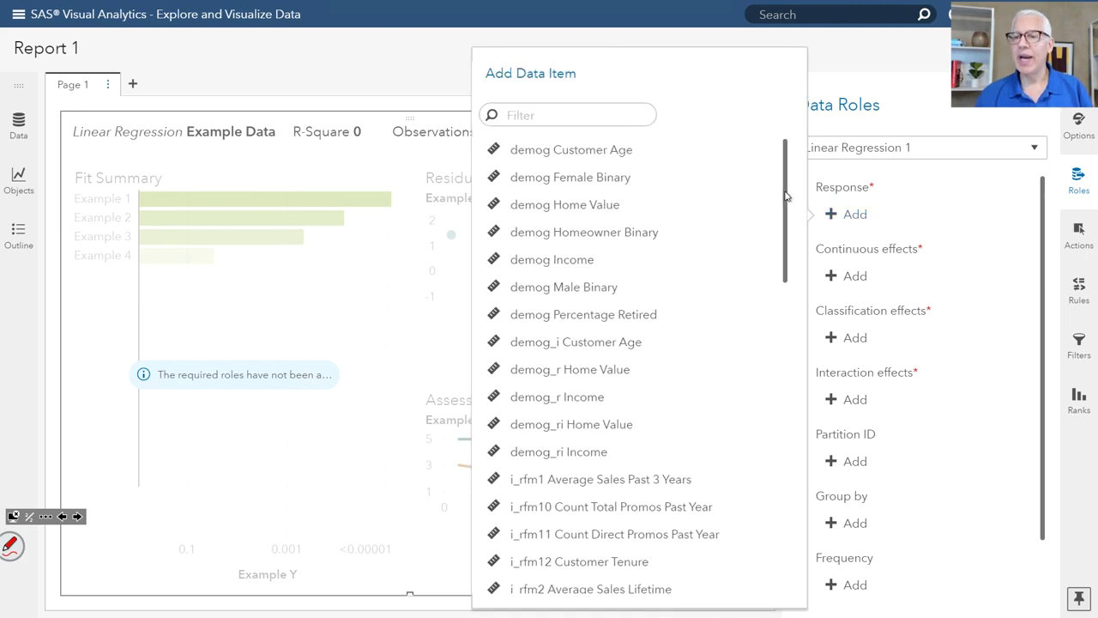
drag(787, 230, 775, 534)
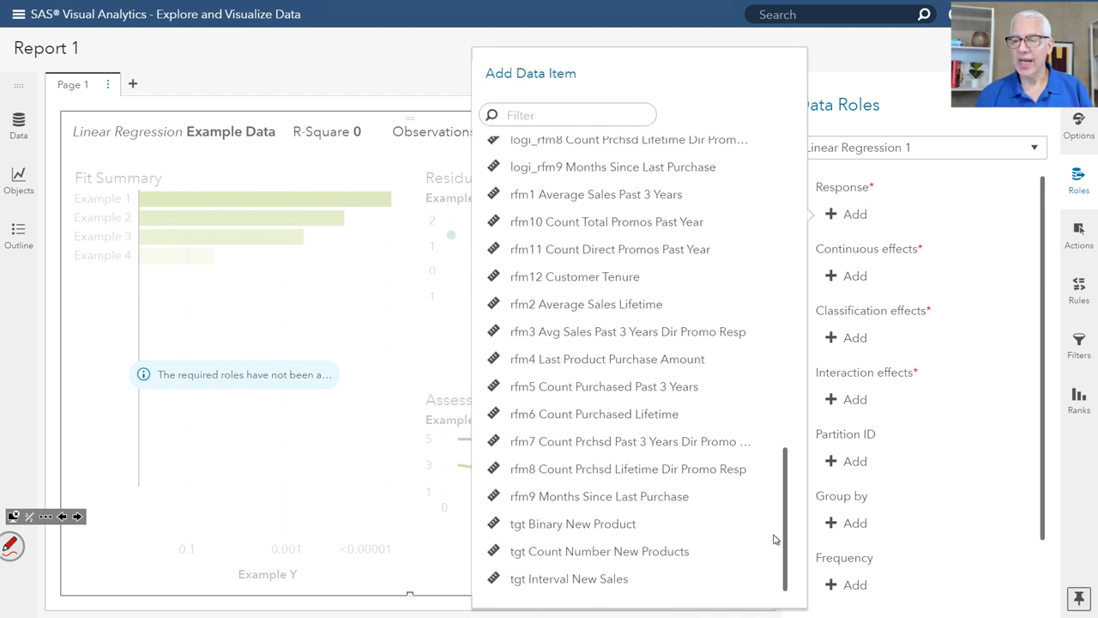
click(659, 583)
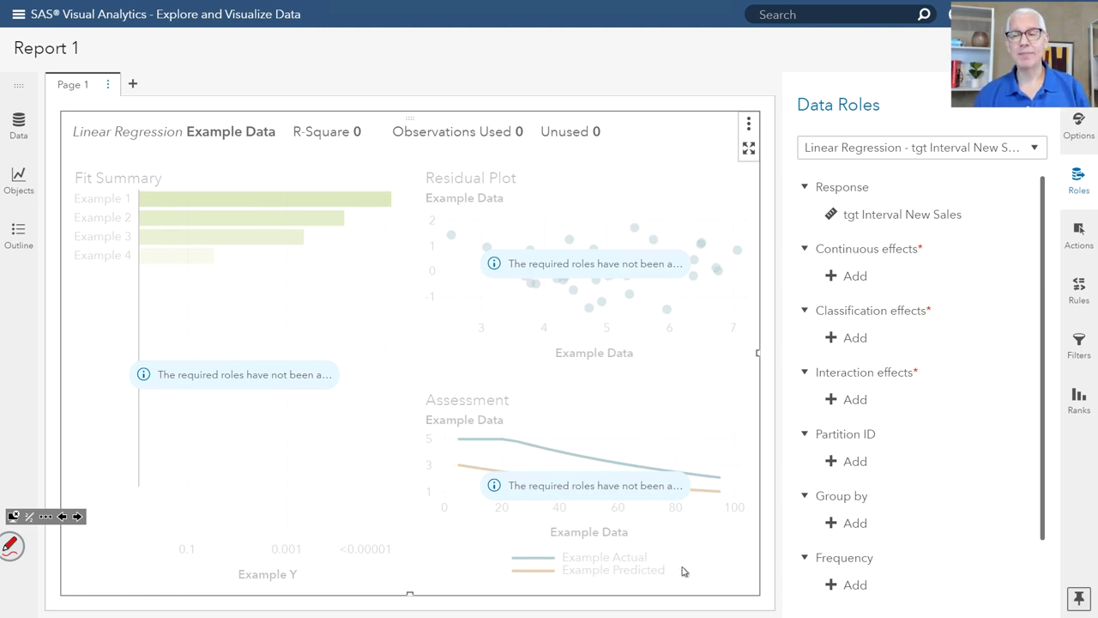
Assign rfm4 Last Product Purchase Amount as a continuous effect of the linear regression
click(866, 278)
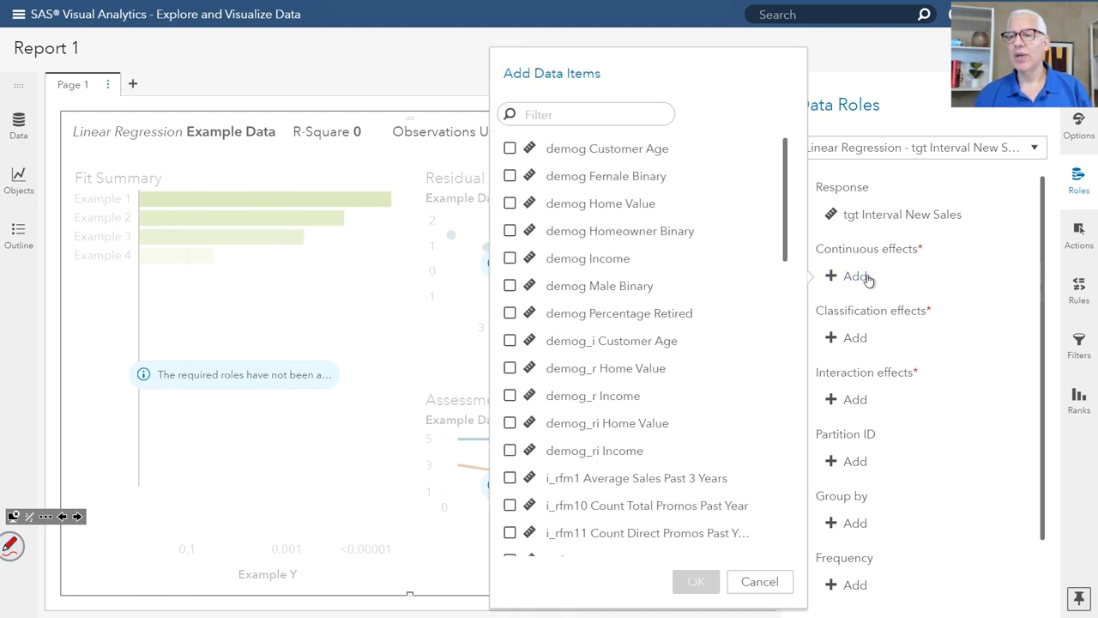
drag(784, 221, 779, 516)
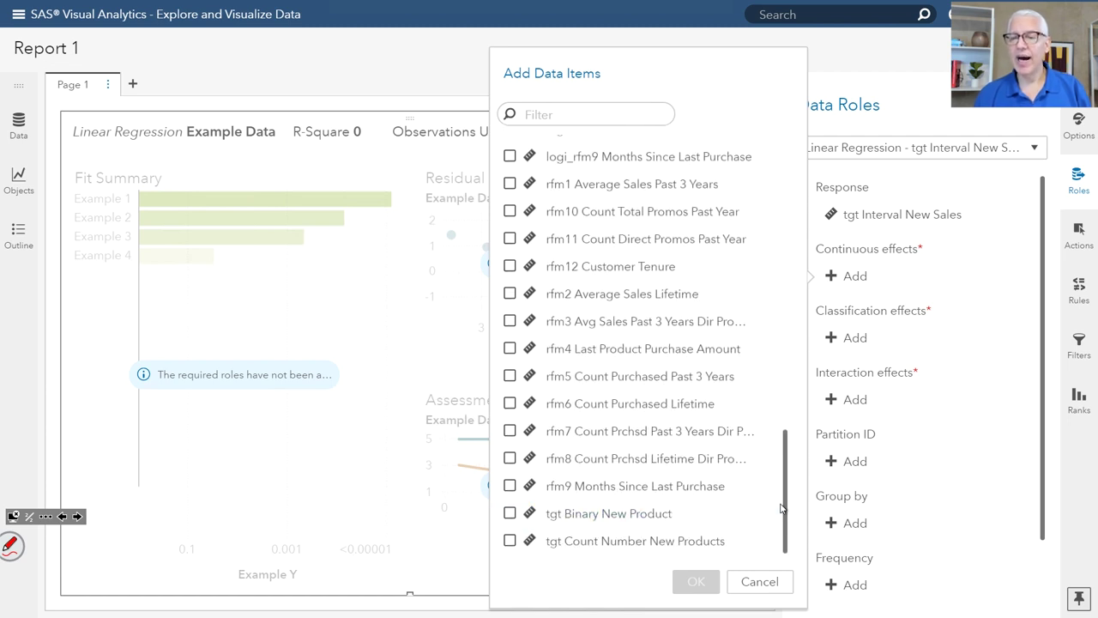
click(513, 349)
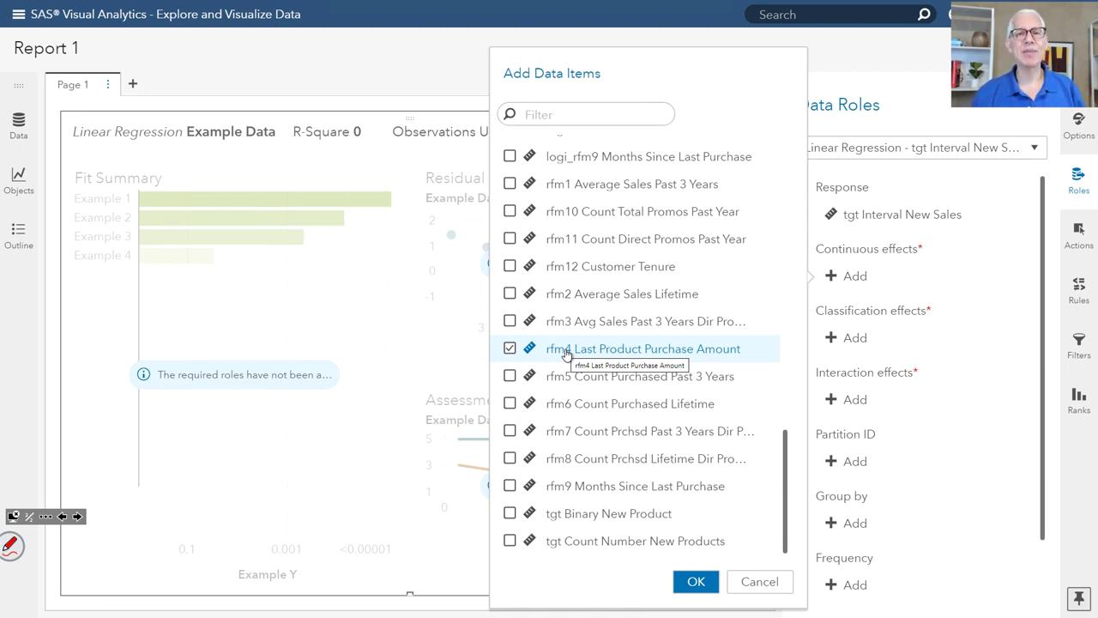
click(704, 582)
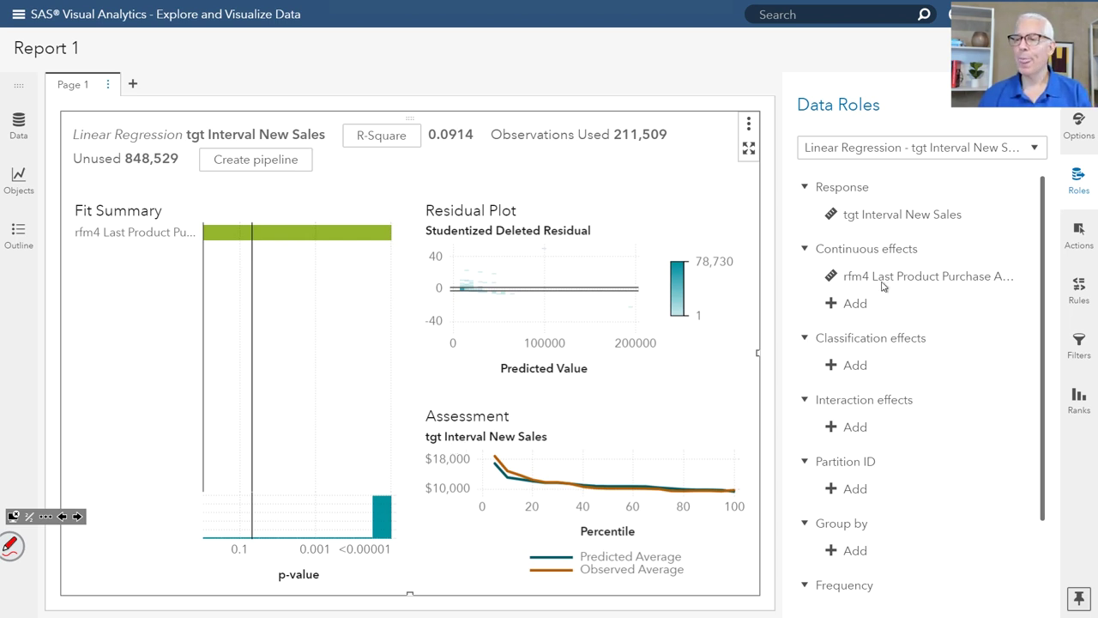
Set the linear regression's plot layout to Stack and hide the options again
click(1078, 140)
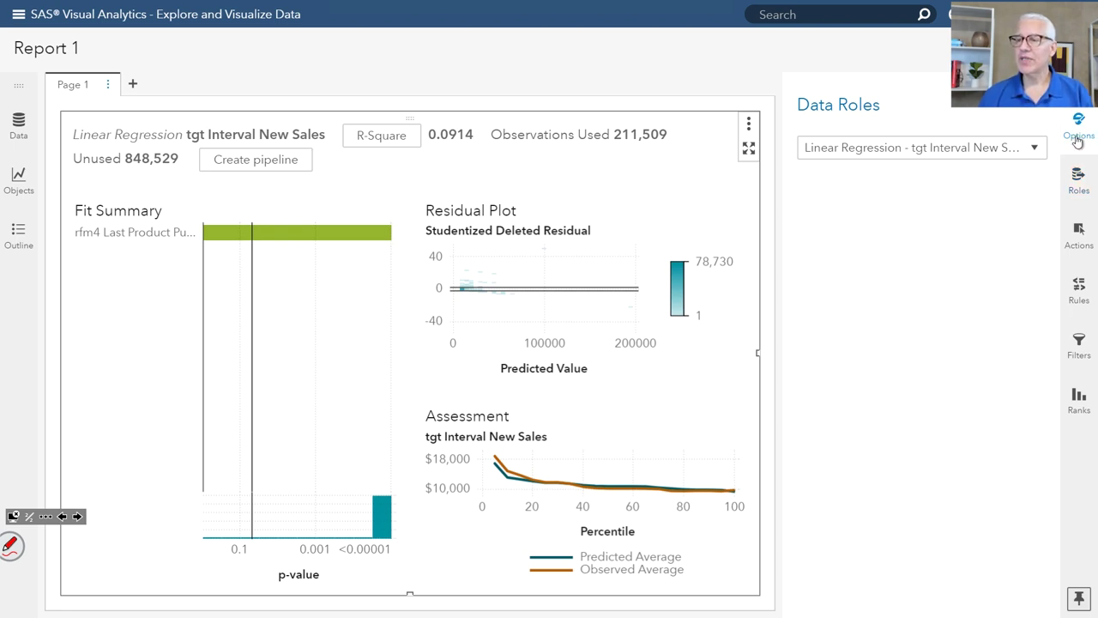
scroll(892, 439, down, 3)
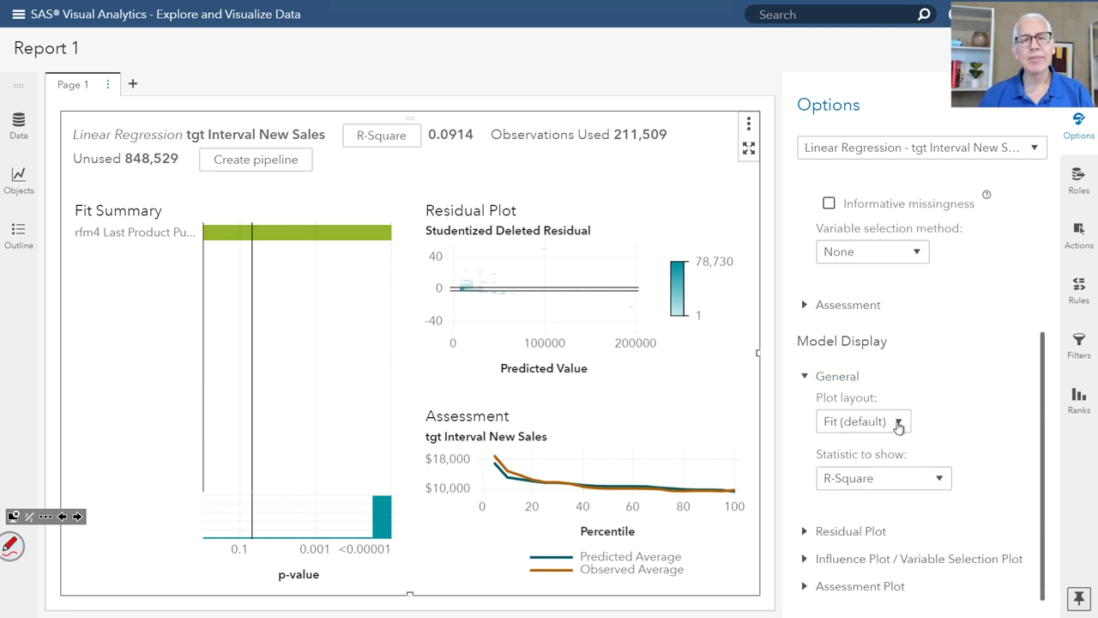
click(899, 423)
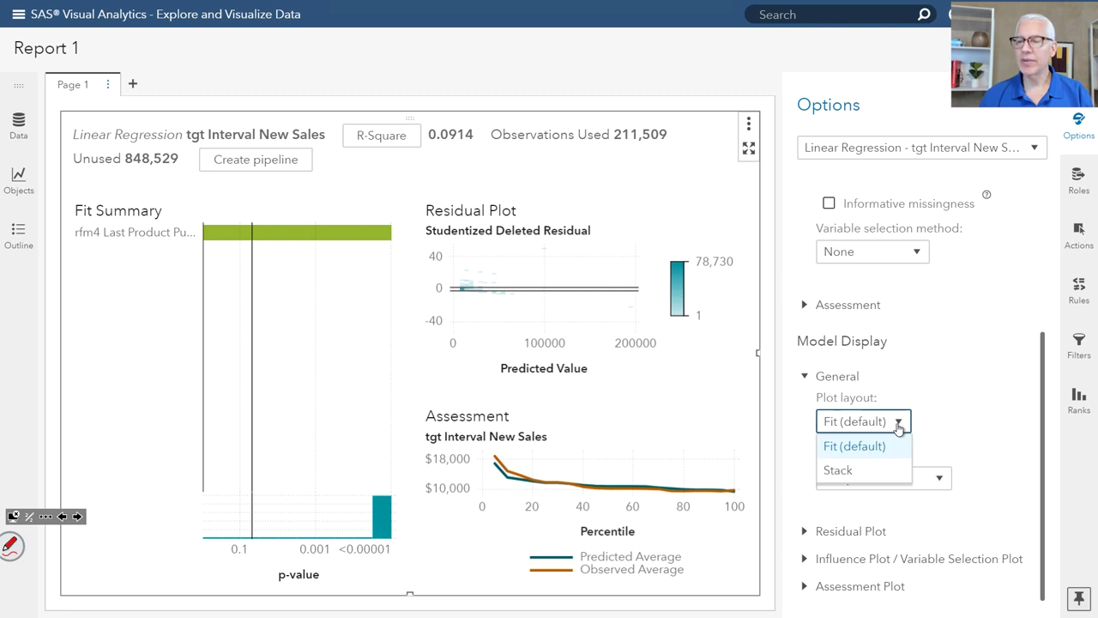
click(876, 471)
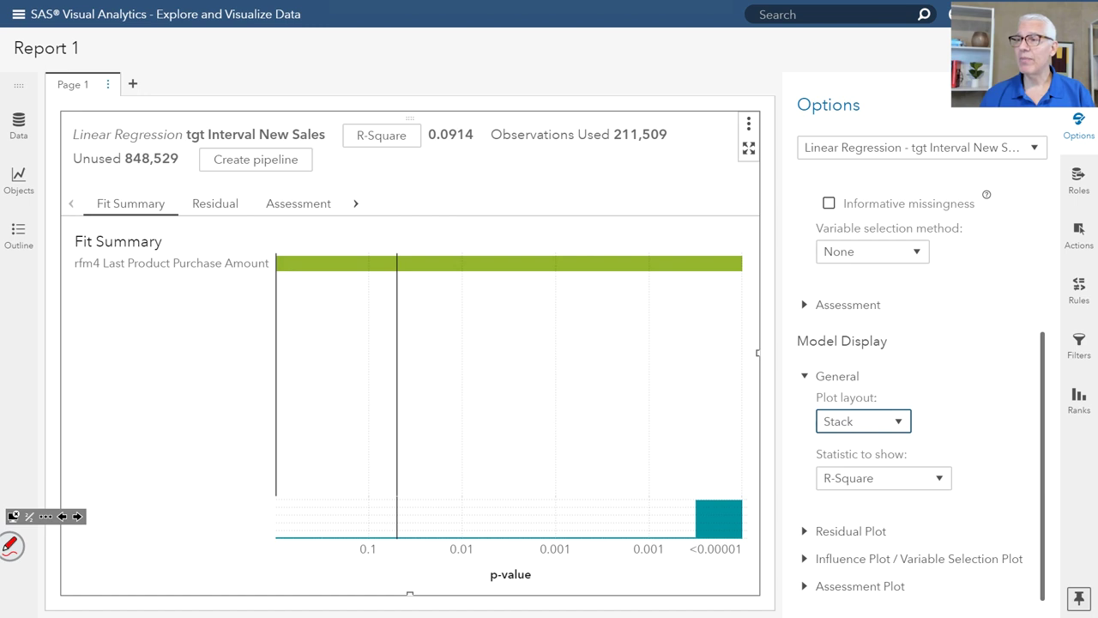
click(1079, 125)
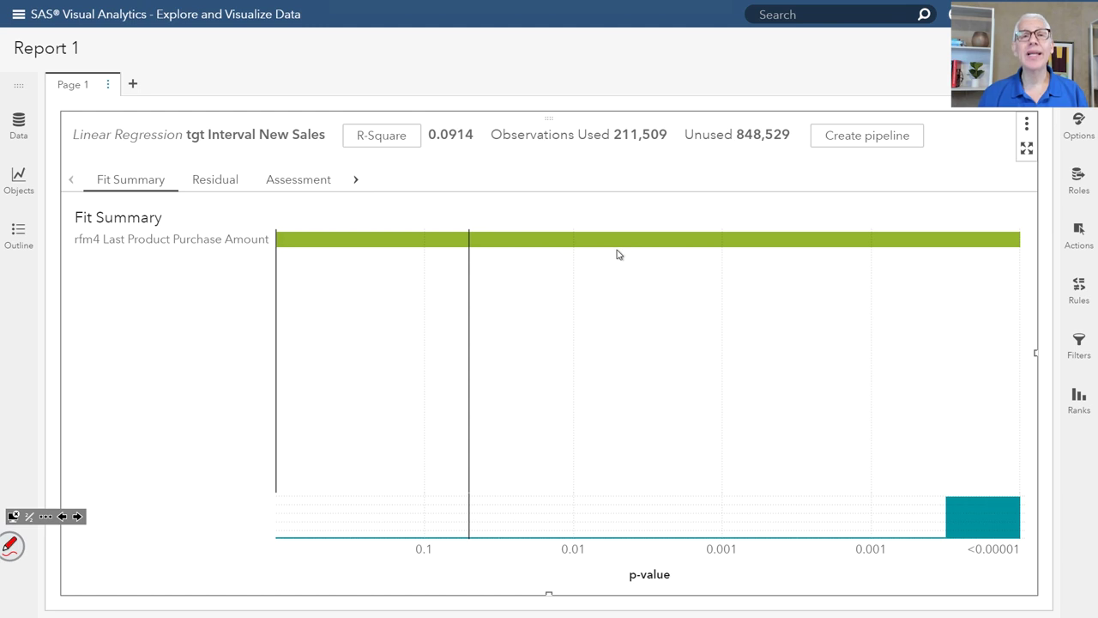
Display the Residual Plot and draw two red curves diverging above and below the residuals, up to a predicted value of about 80,000
mouse_move(648, 246)
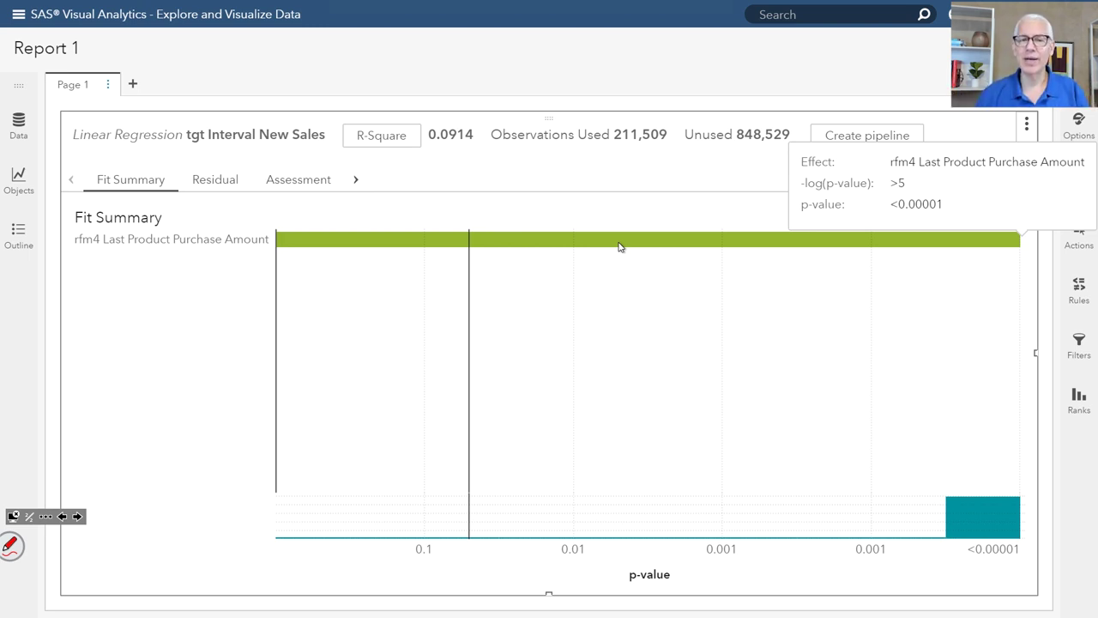
click(215, 186)
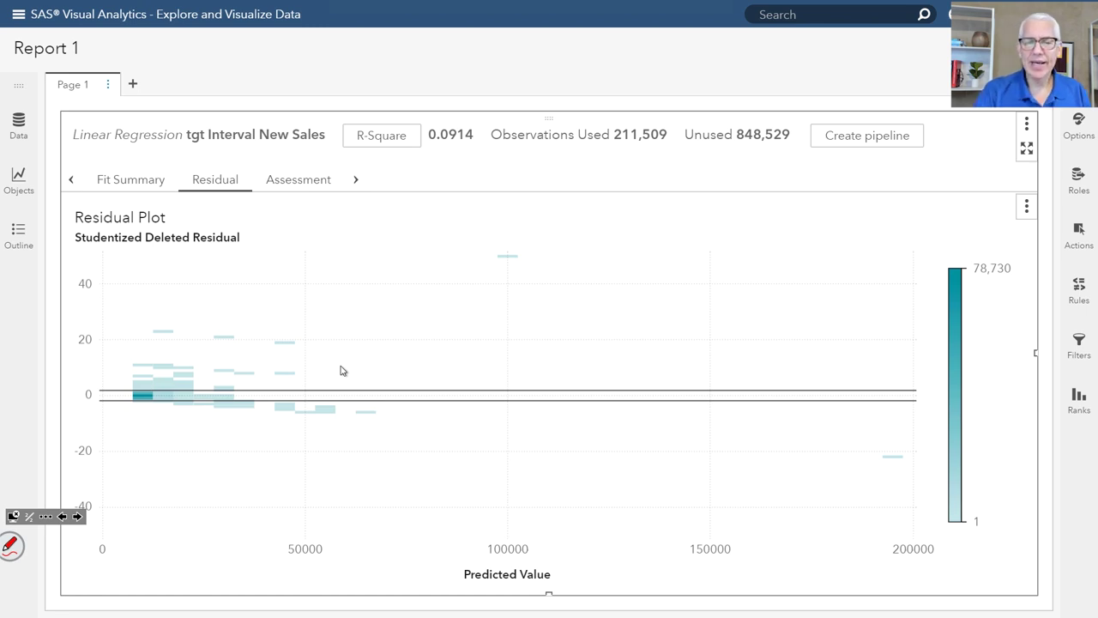
mouse_move(107, 370)
mouse_down()
mouse_move(276, 325)
mouse_move(436, 239)
mouse_up()
mouse_move(123, 419)
mouse_down()
mouse_move(217, 411)
mouse_move(356, 443)
mouse_move(430, 478)
mouse_up()
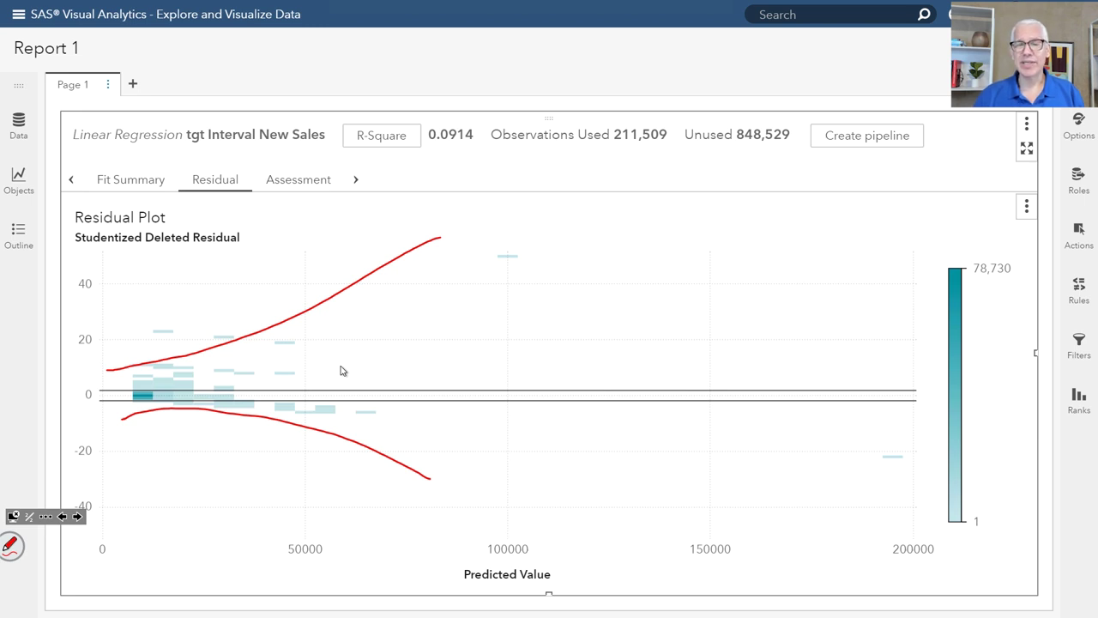
Erase both red curves from the Residual Plot and return to the pen
key(e)
mouse_move(441, 237)
mouse_down()
mouse_move(279, 330)
mouse_move(103, 370)
mouse_up()
mouse_move(119, 422)
mouse_down()
mouse_move(250, 422)
mouse_move(417, 464)
mouse_move(452, 494)
mouse_up()
key(p)
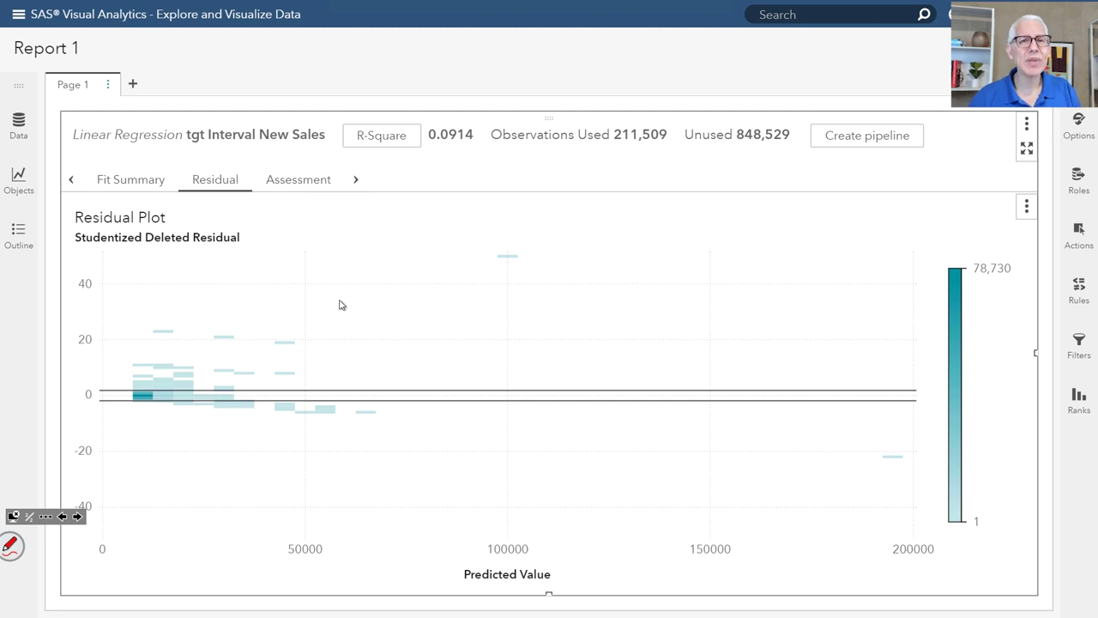
Display the Assessment plot and circle the Predicted Average line at its start and near percentiles 50 and 60
click(303, 191)
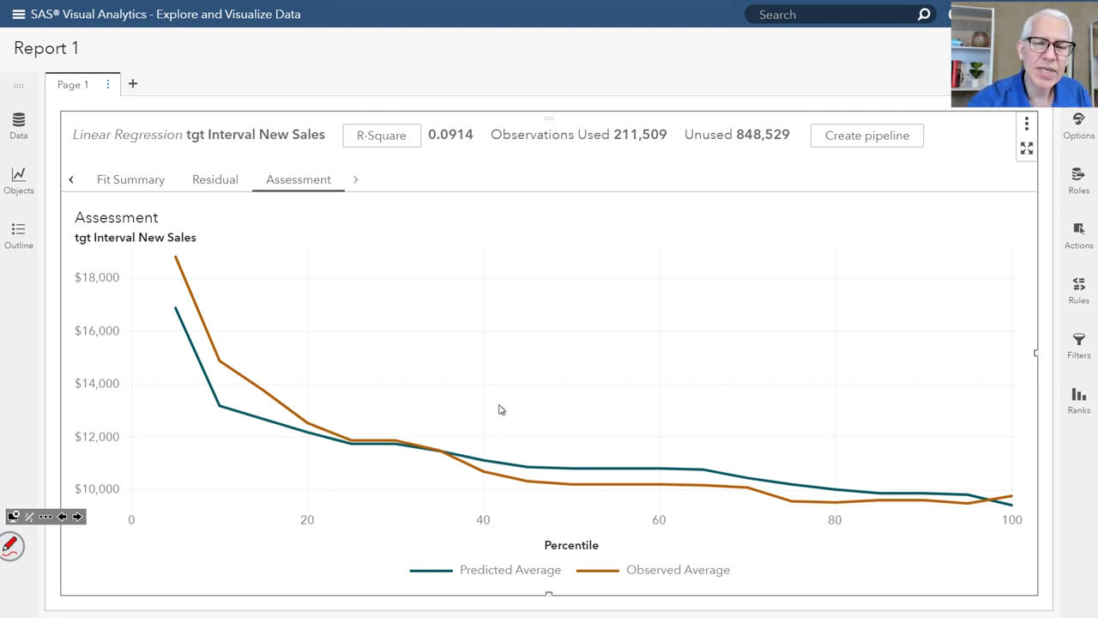
mouse_move(173, 298)
mouse_down()
mouse_move(151, 312)
mouse_move(171, 332)
mouse_move(169, 301)
mouse_up()
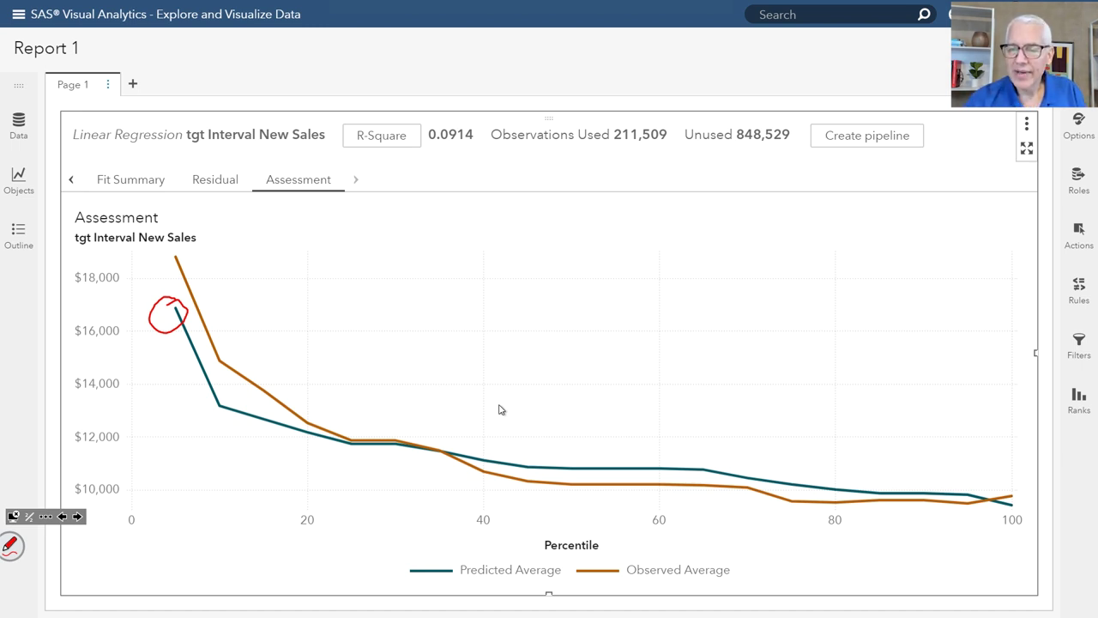
drag(587, 453, 654, 457)
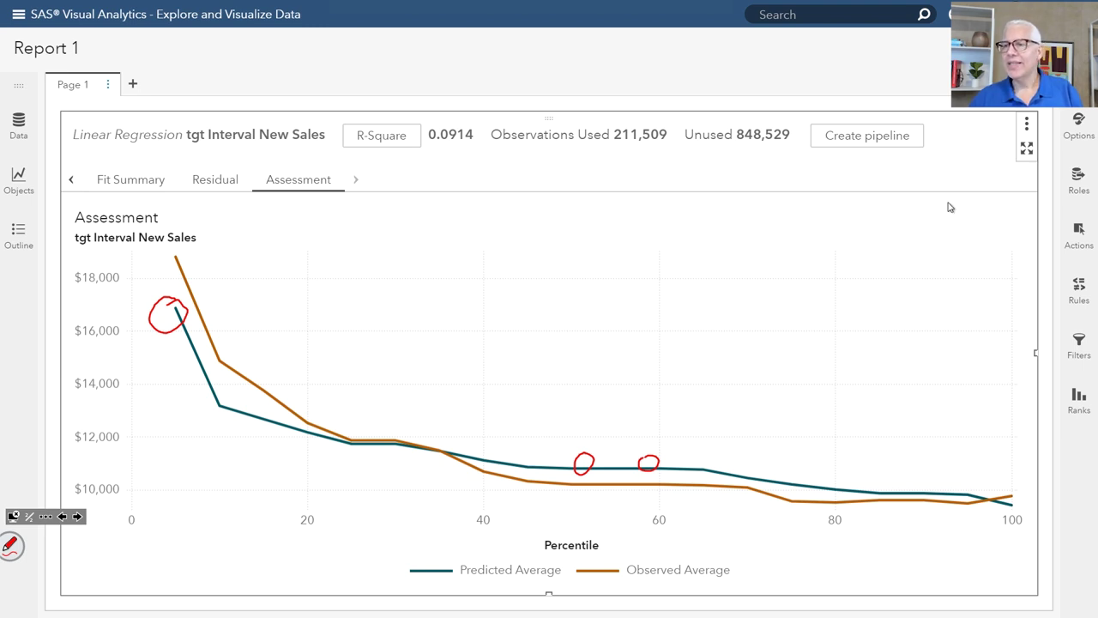
Maximize the linear regression to show its detail tables, and erase the red circles
click(1027, 149)
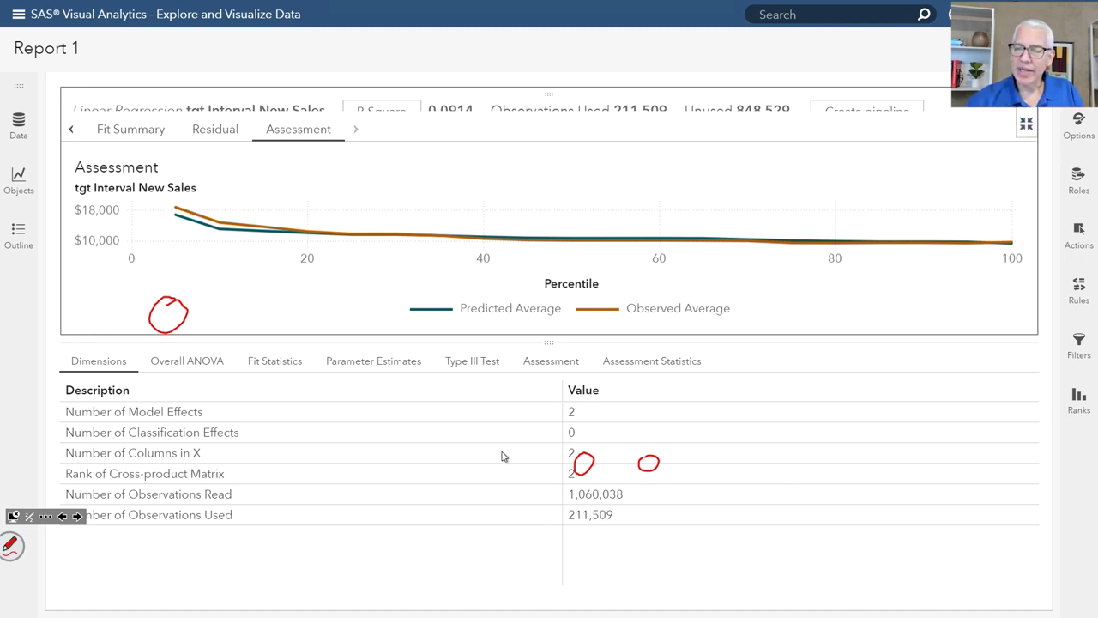
mouse_move(570, 466)
mouse_down()
mouse_move(613, 458)
mouse_move(634, 471)
mouse_up()
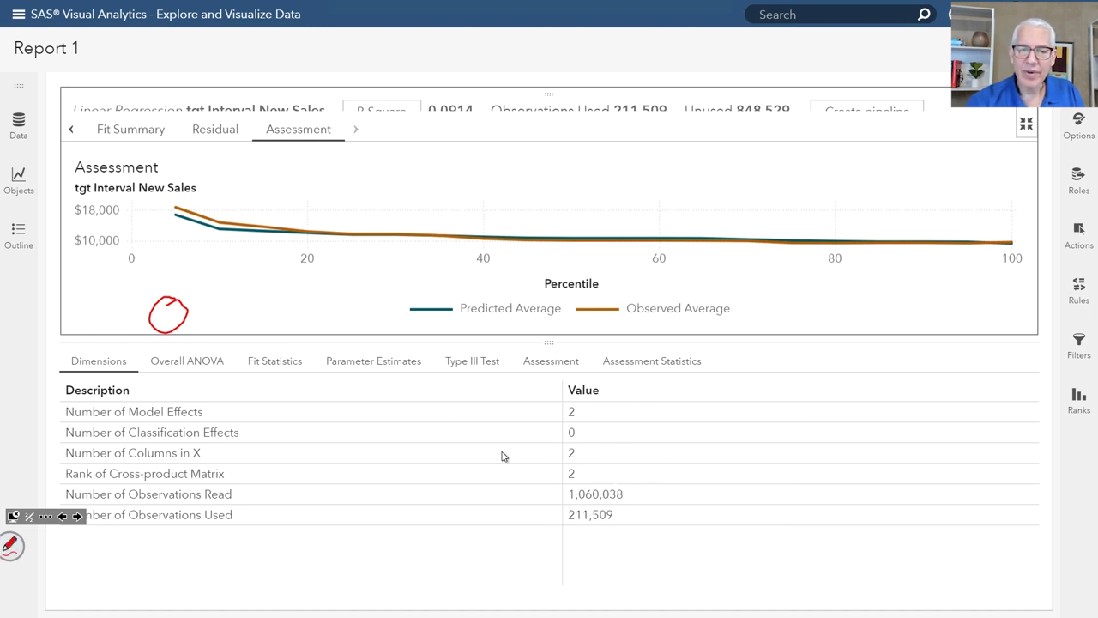
drag(163, 311, 183, 318)
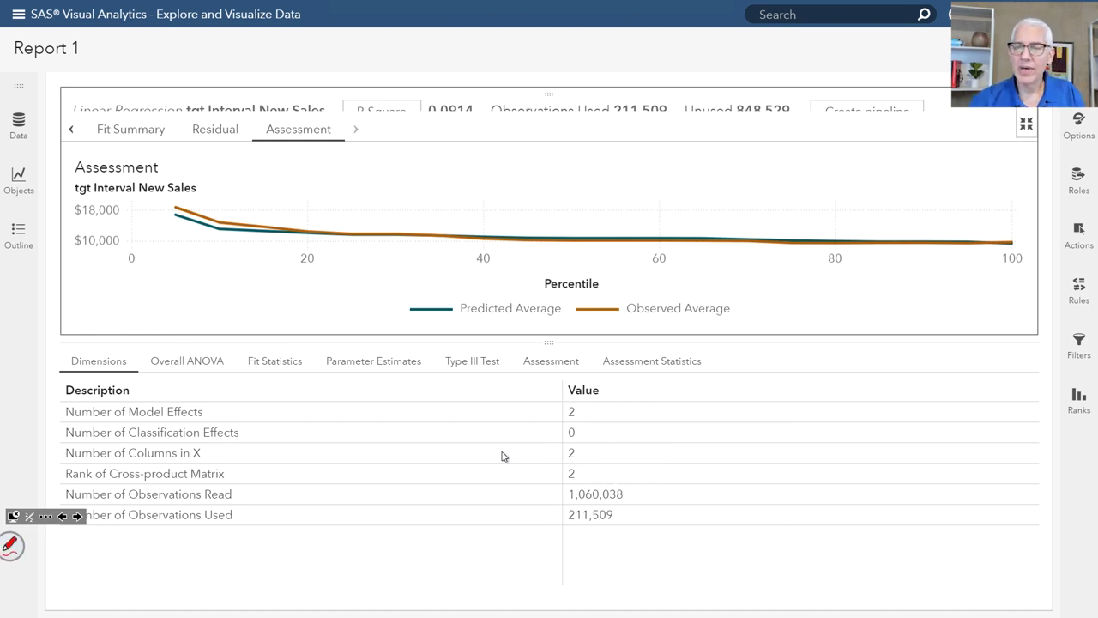
Display the Parameter Estimates table and handwrite the start of the regression equation, S = 8940 + 187, below it
click(388, 364)
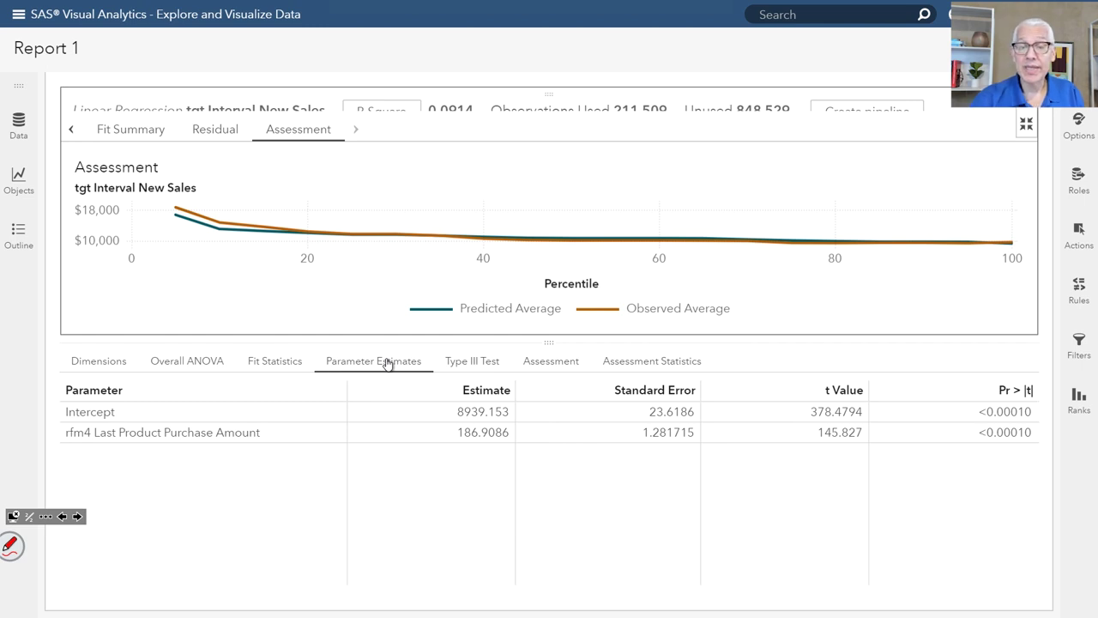
mouse_move(266, 489)
mouse_down()
mouse_move(237, 510)
mouse_move(232, 545)
mouse_up()
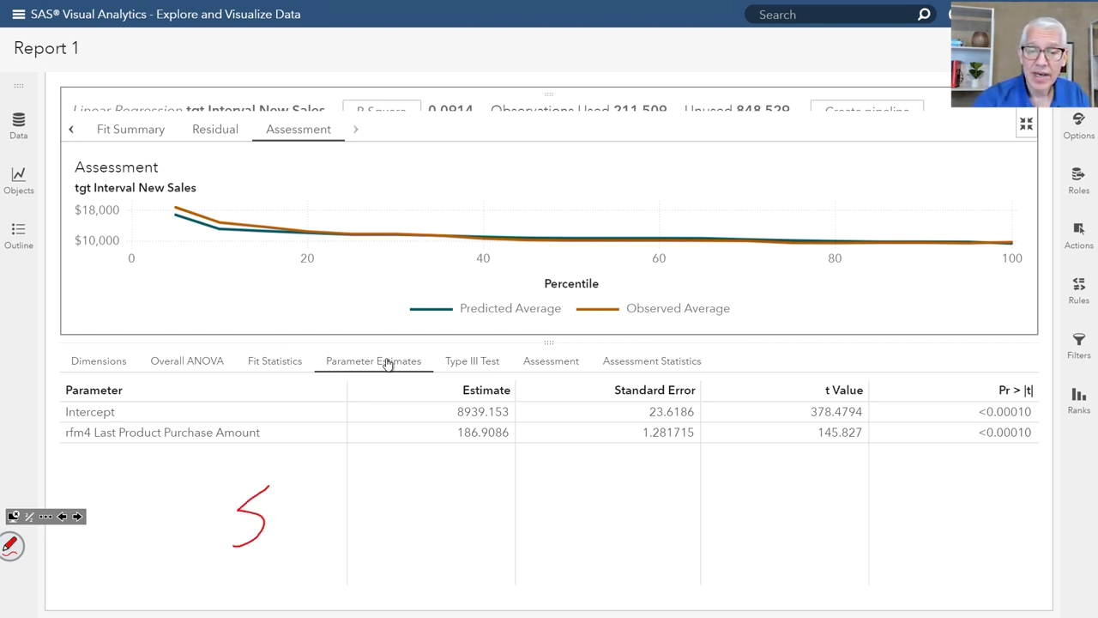
drag(291, 507, 320, 505)
drag(297, 517, 337, 517)
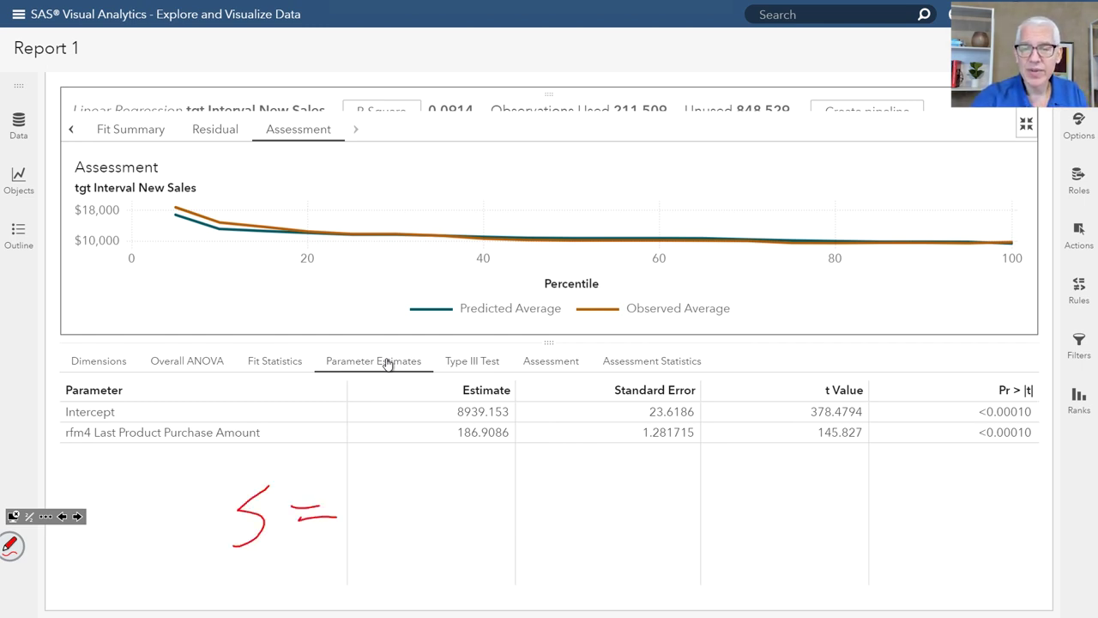
mouse_move(369, 504)
mouse_down()
mouse_move(371, 491)
mouse_move(364, 507)
mouse_up()
mouse_move(393, 486)
mouse_down()
mouse_move(388, 525)
mouse_move(427, 499)
mouse_move(415, 529)
mouse_up()
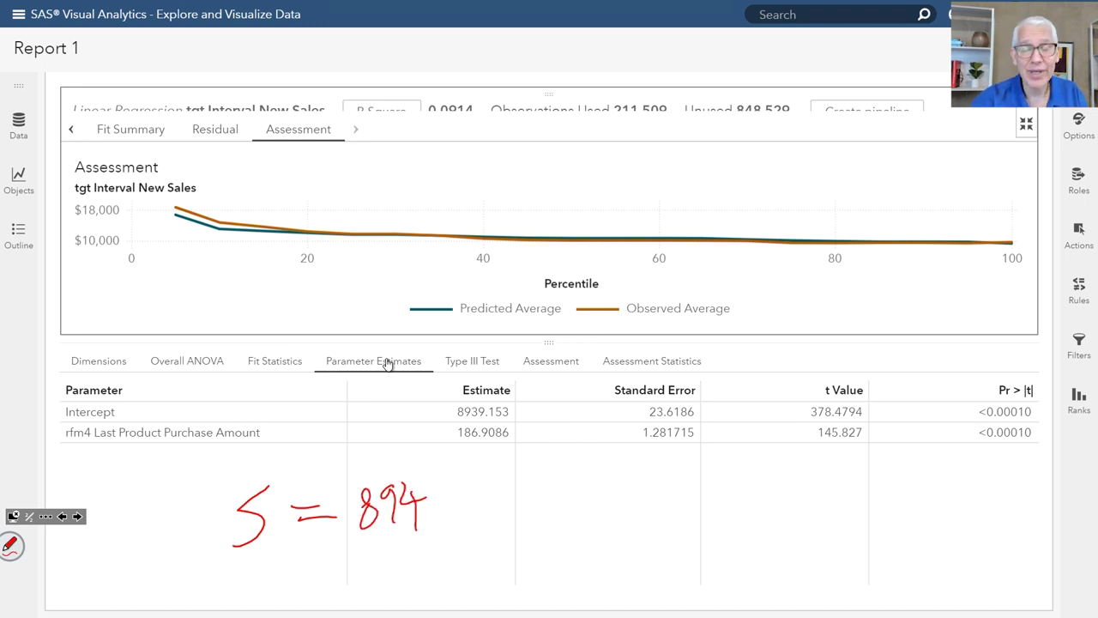
mouse_move(442, 484)
mouse_down()
mouse_move(431, 518)
mouse_move(443, 484)
mouse_move(483, 509)
mouse_move(500, 490)
mouse_move(528, 520)
mouse_up()
mouse_move(552, 488)
mouse_down()
mouse_move(550, 497)
mouse_move(555, 471)
mouse_move(575, 522)
mouse_up()
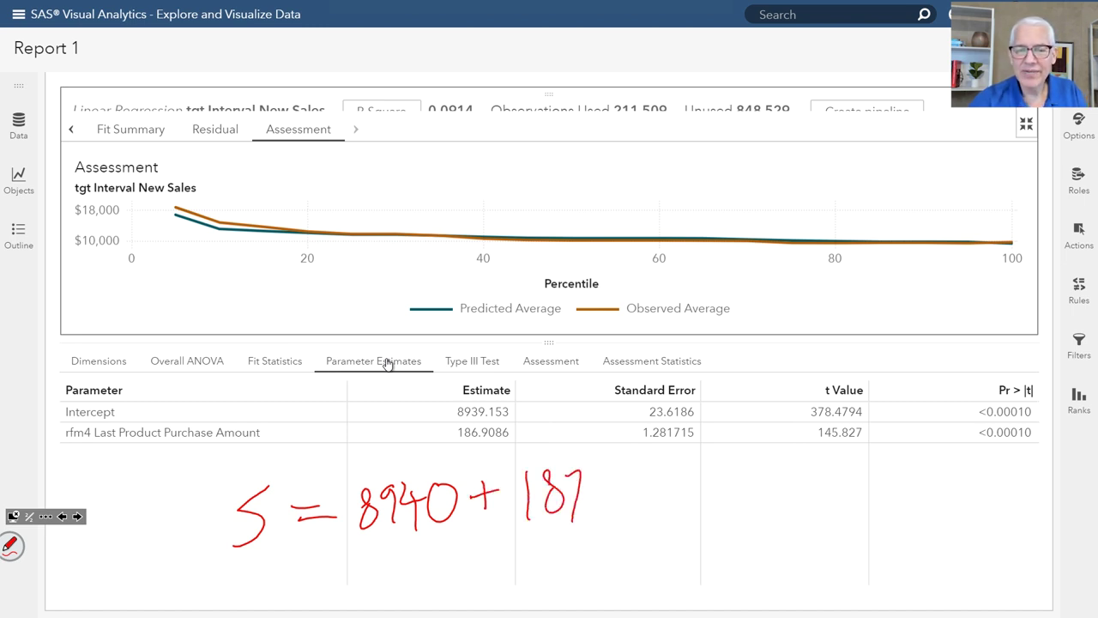
Complete the handwritten equation with * LPPA and display the Assessment Statistics table
mouse_move(607, 475)
mouse_down()
mouse_move(606, 511)
mouse_move(613, 487)
mouse_up()
mouse_move(597, 499)
mouse_down()
mouse_move(618, 477)
mouse_move(611, 512)
mouse_up()
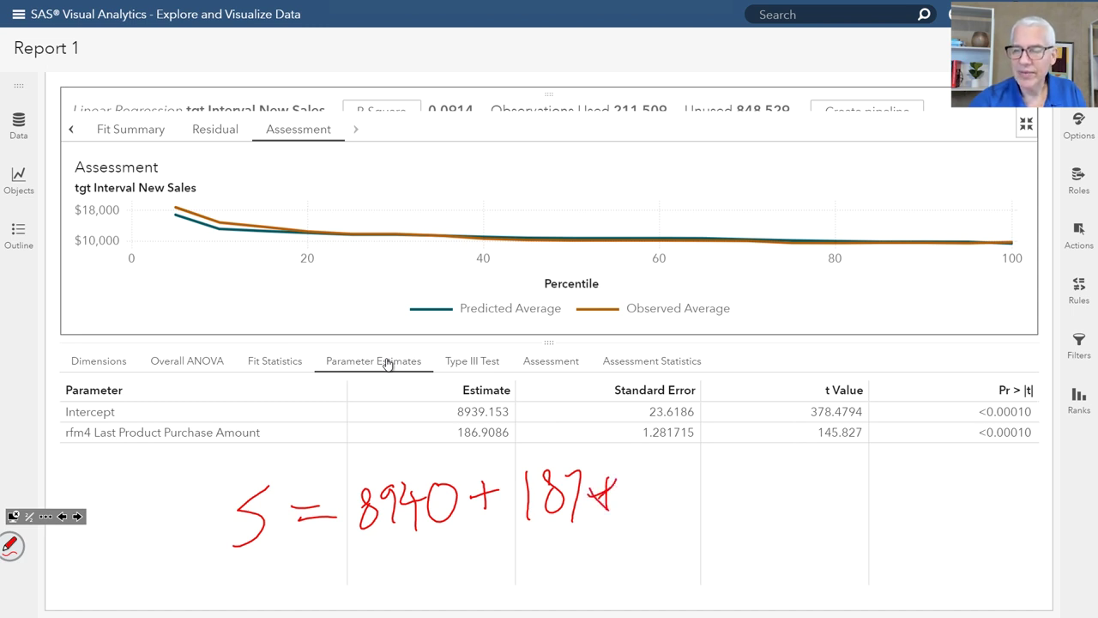
mouse_move(629, 472)
mouse_down()
mouse_move(656, 509)
mouse_move(650, 489)
mouse_up()
mouse_move(669, 479)
mouse_down()
mouse_move(669, 506)
mouse_move(679, 489)
mouse_up()
mouse_move(687, 468)
mouse_down()
mouse_move(695, 498)
mouse_move(713, 482)
mouse_up()
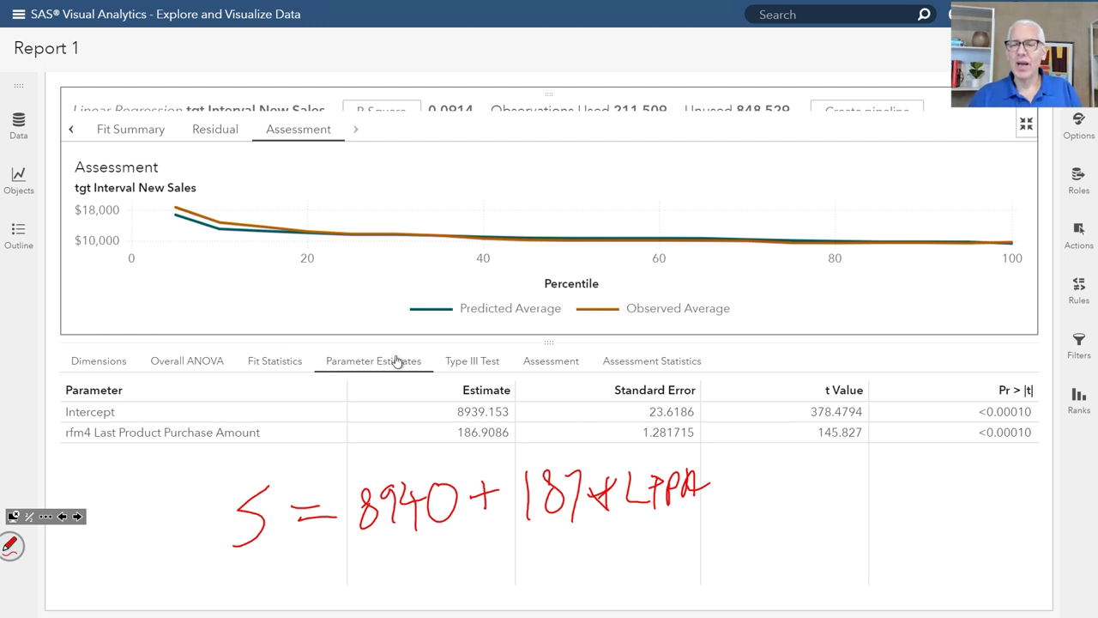
click(620, 367)
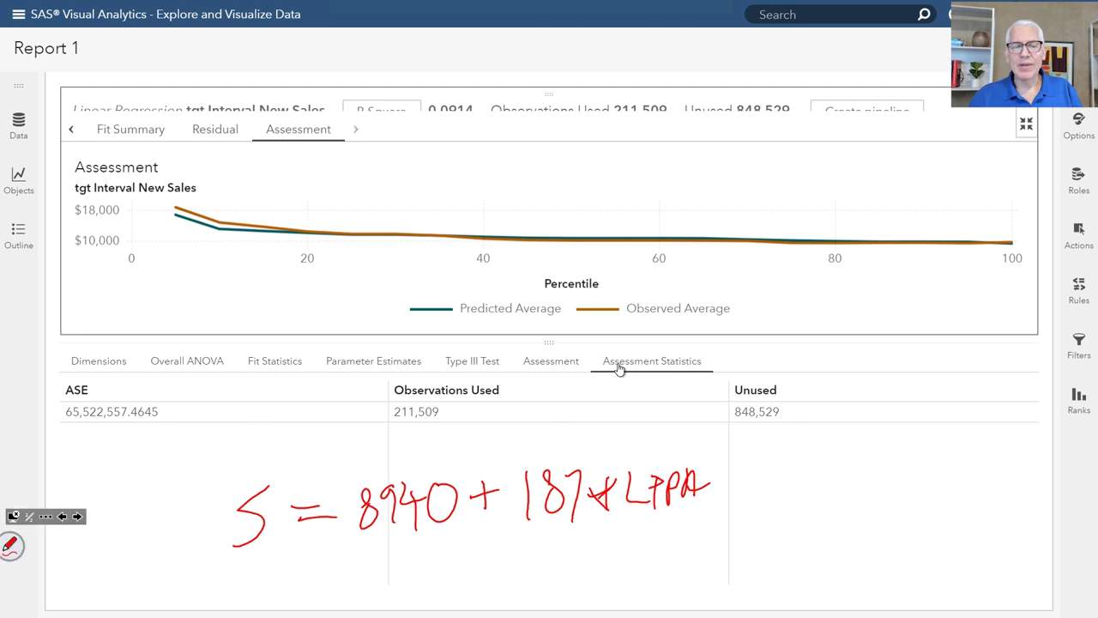